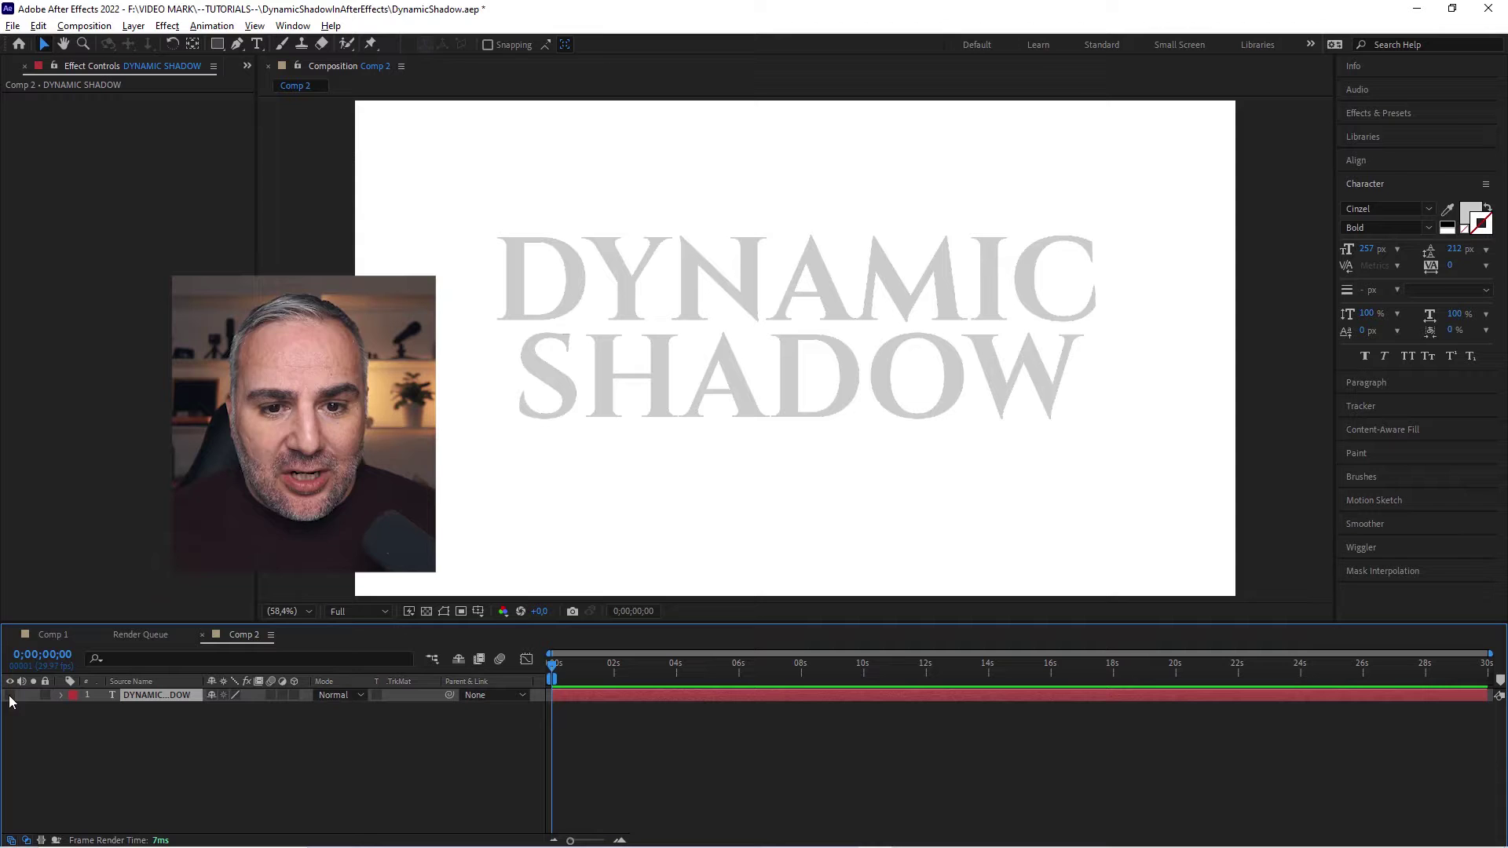
Step: Swap fill and stroke on the DYNAMIC SHADOW text for a 3 px outline with no fill
left_click(143, 699)
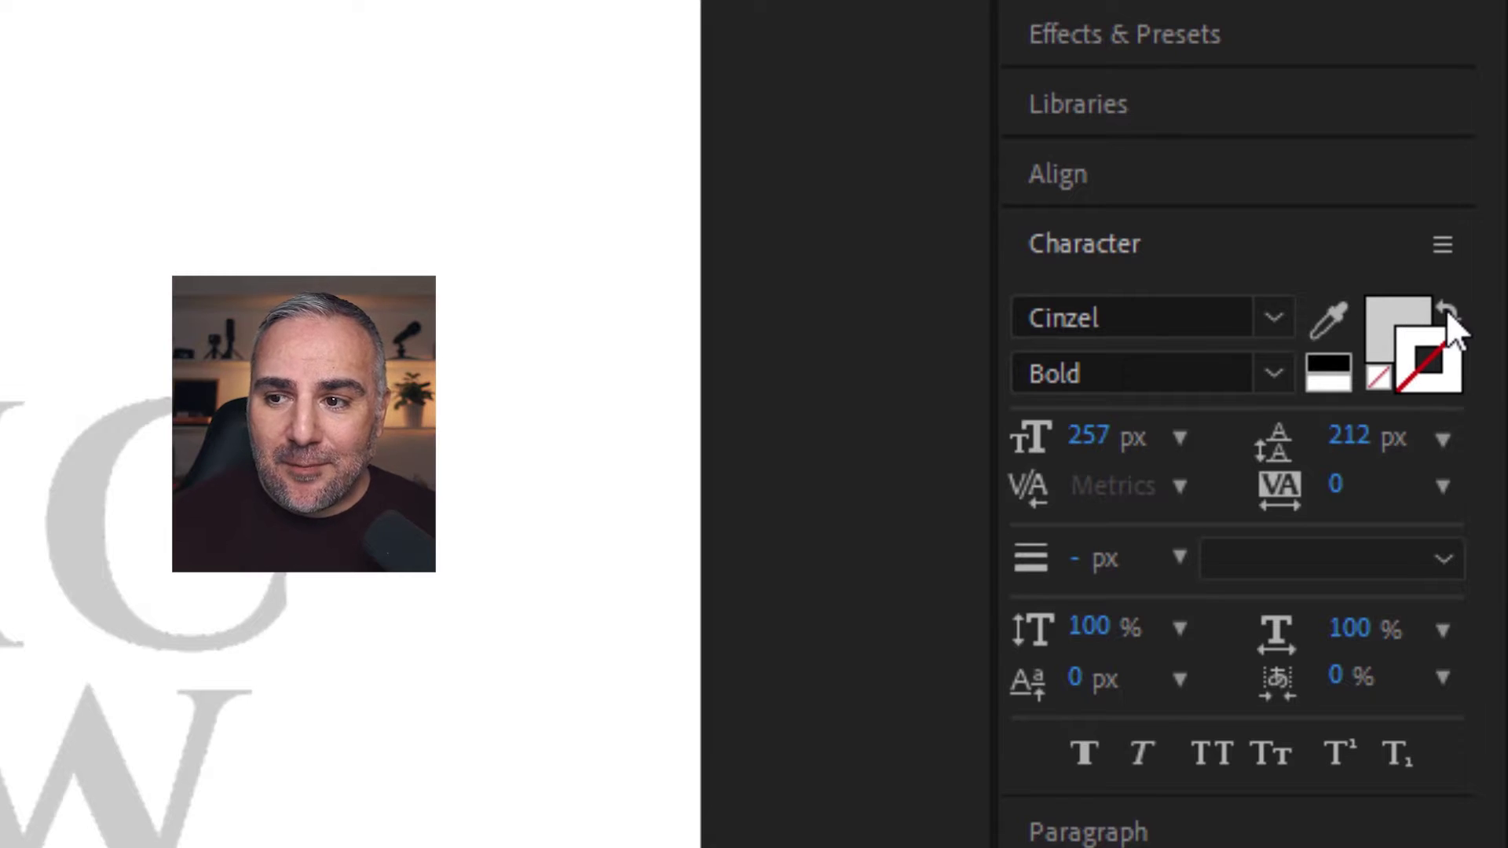
left_click(1449, 310)
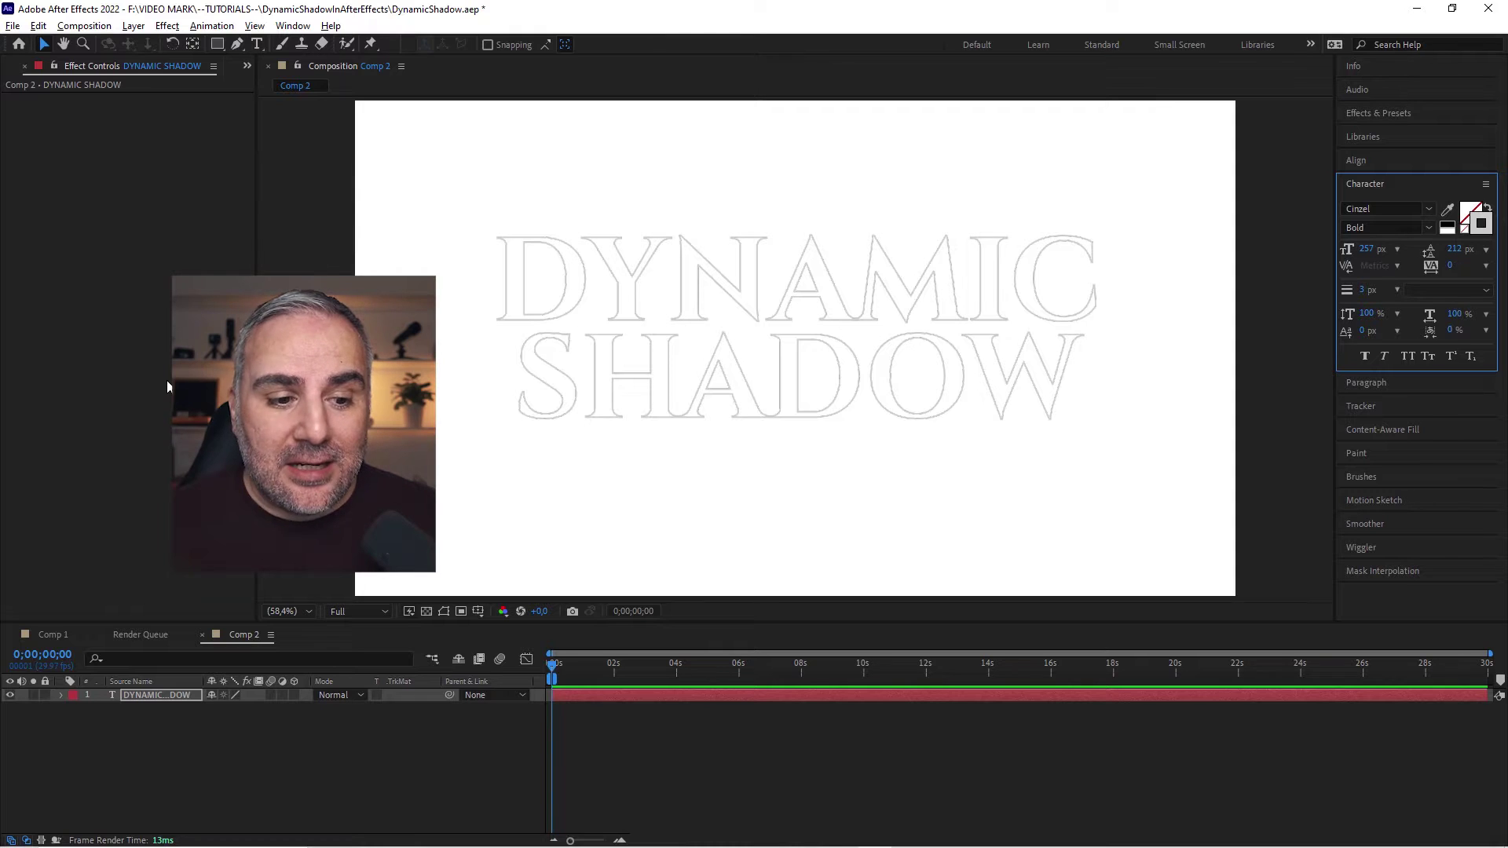
left_click(1397, 289)
left_click(1387, 306)
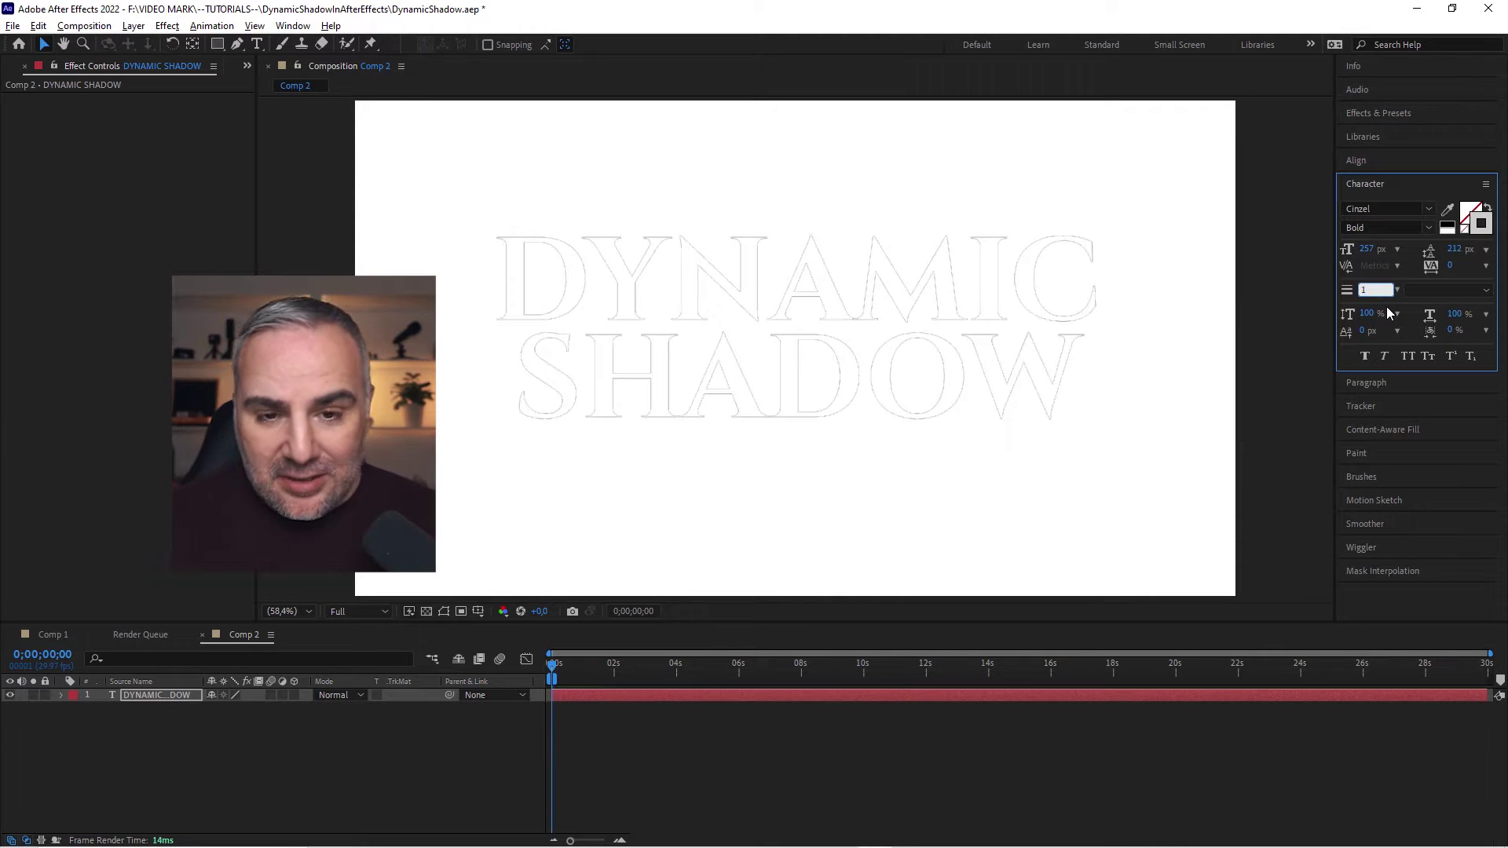
type("3")
key("Return")
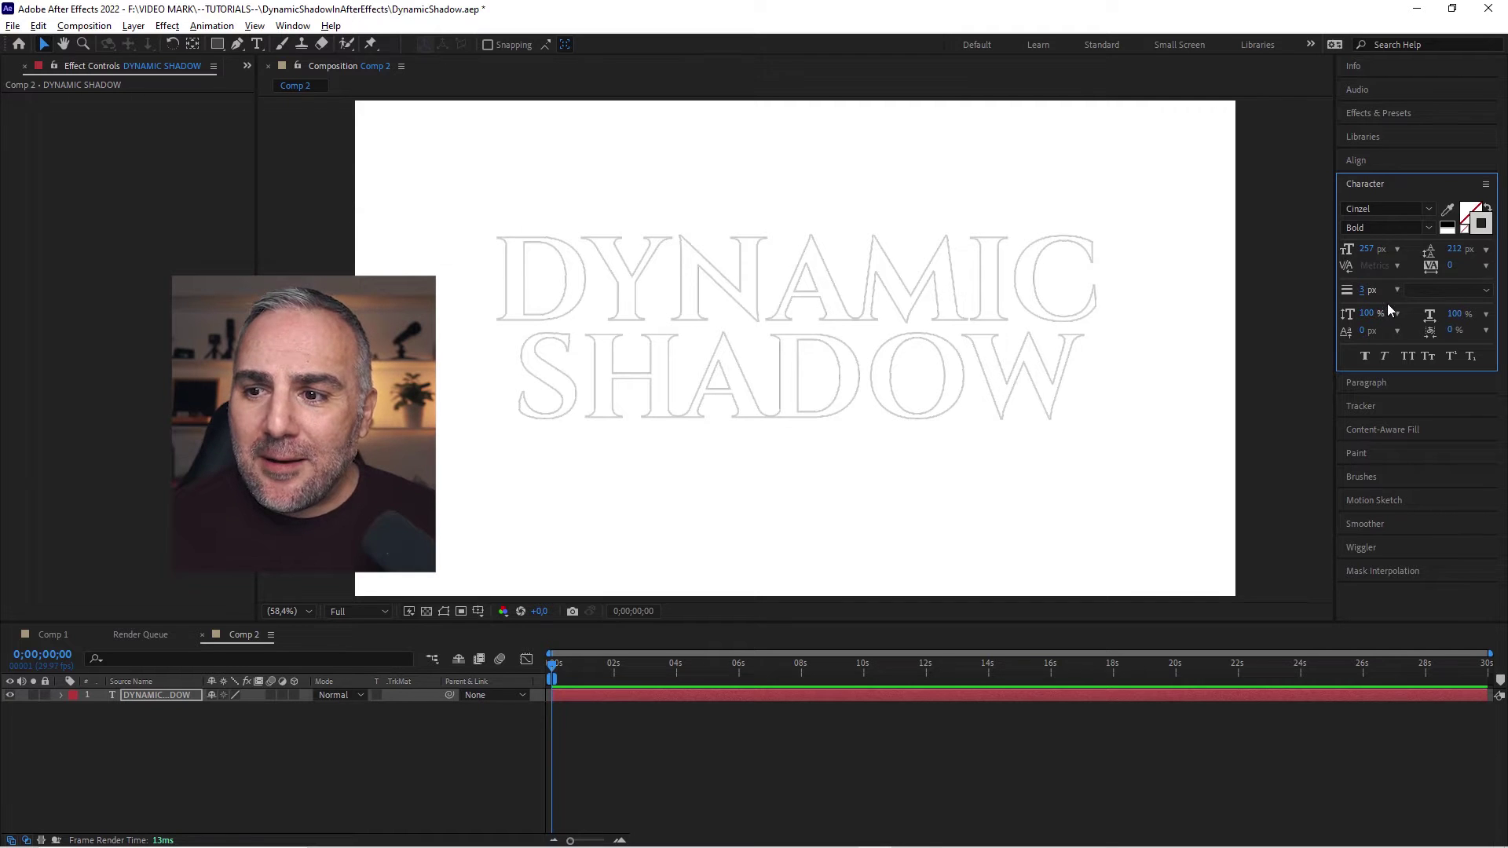
Step: Darken the outline's grey stroke colour in the colour picker
left_click(1470, 214)
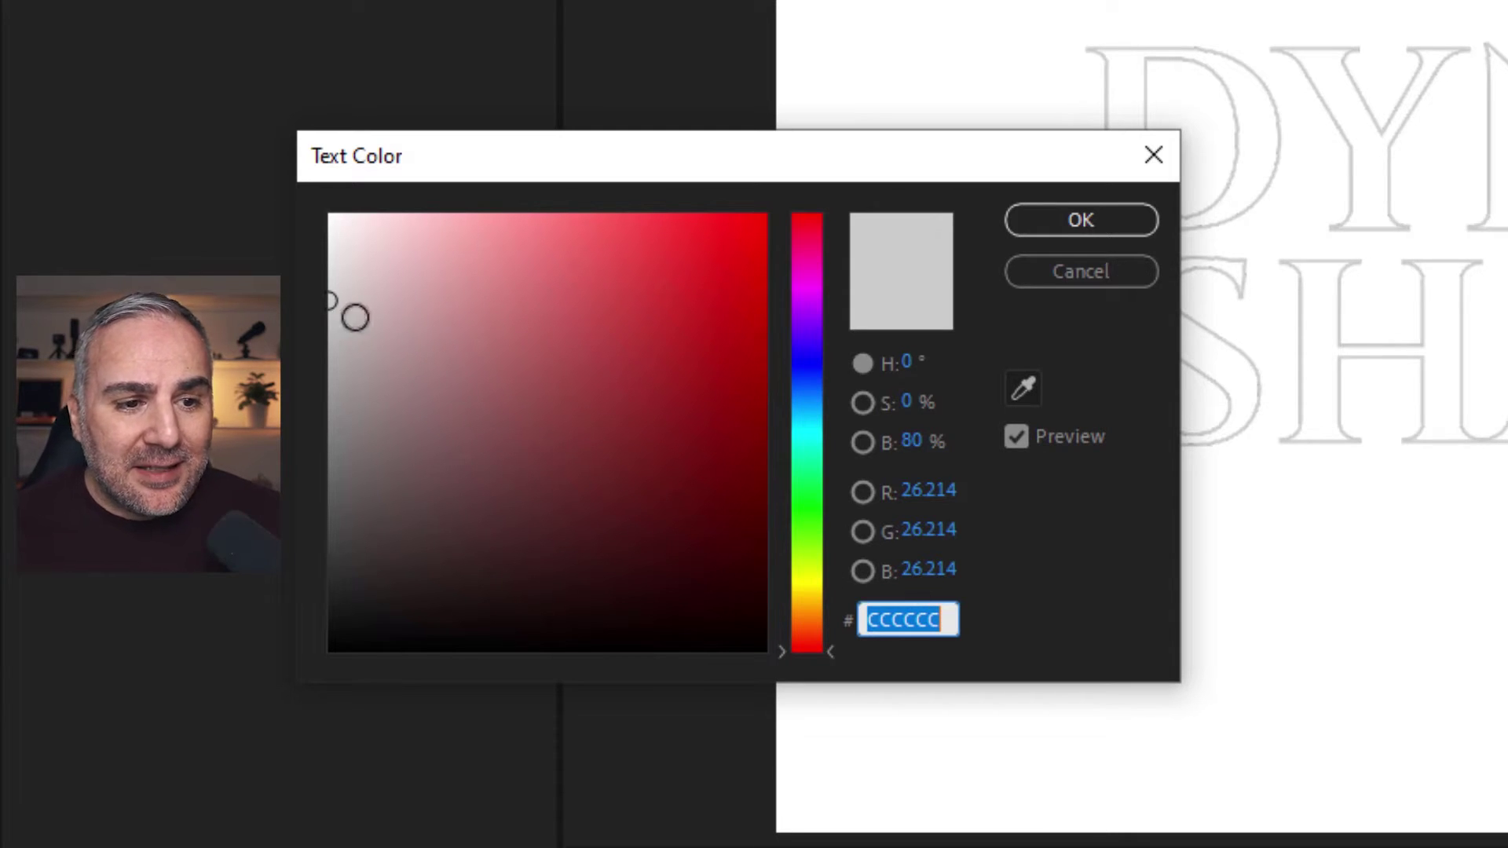
mouse_move(355, 317)
left_mouse_down()
mouse_move(297, 272)
mouse_move(289, 354)
left_mouse_up()
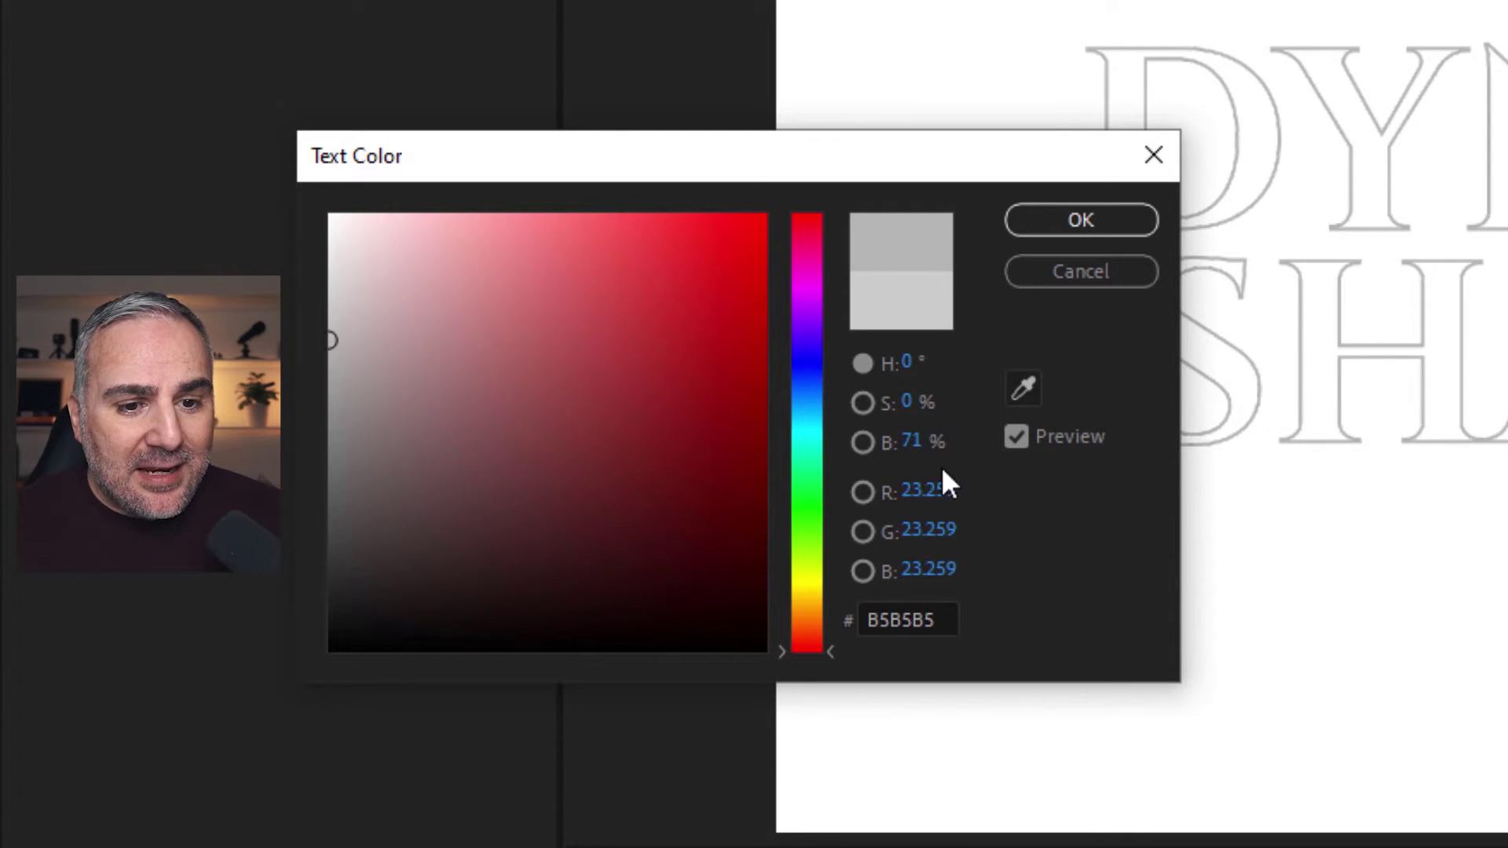
left_click(907, 446)
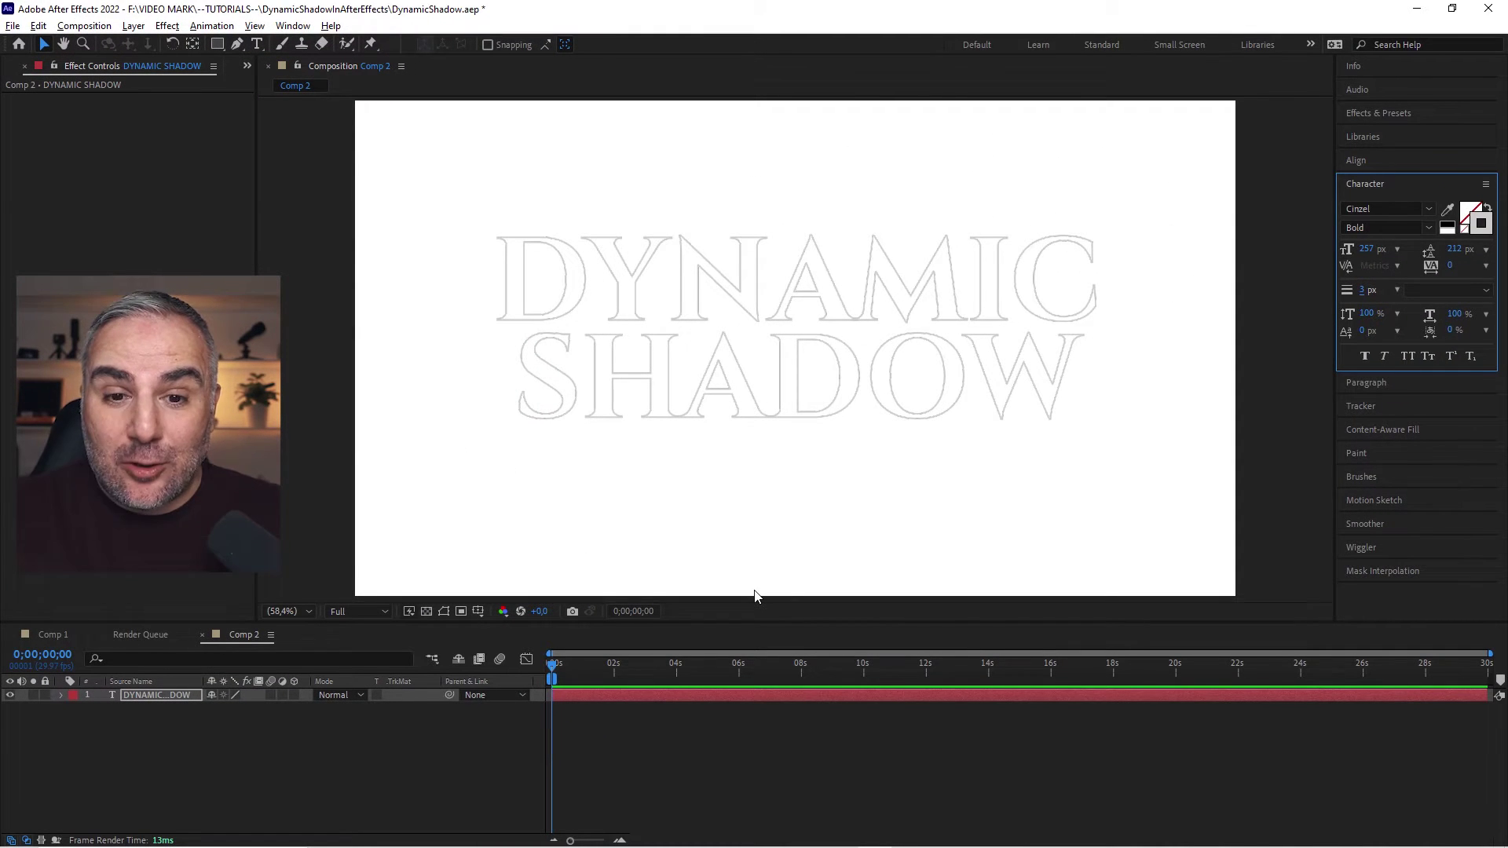
Step: Search the effects for 'fill' and apply Fill to the text layer
left_click(162, 697)
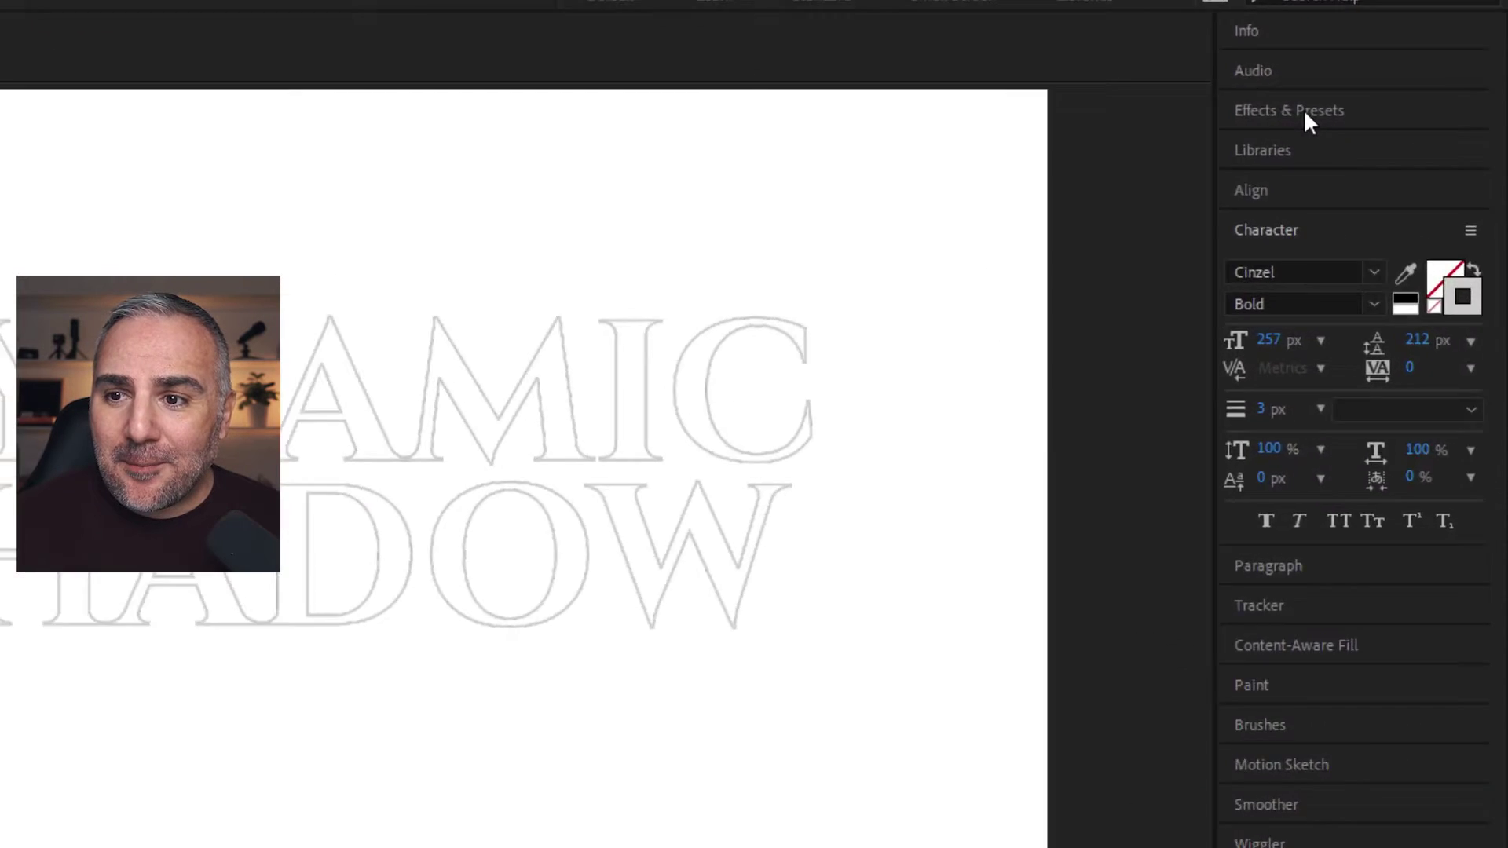
left_click(1379, 113)
left_click(1377, 133)
type("fill")
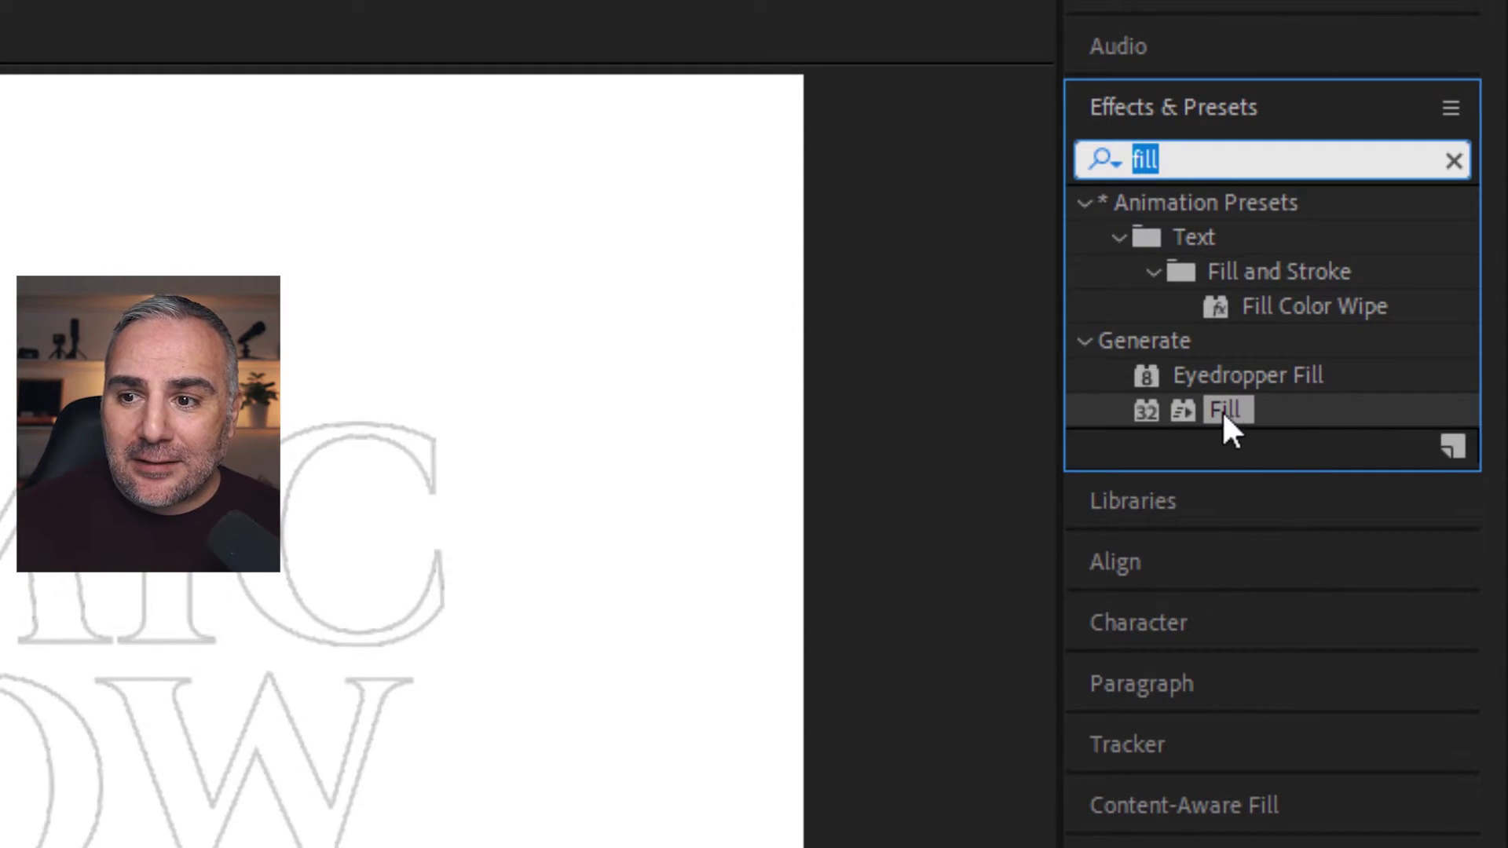
double_click(1224, 410)
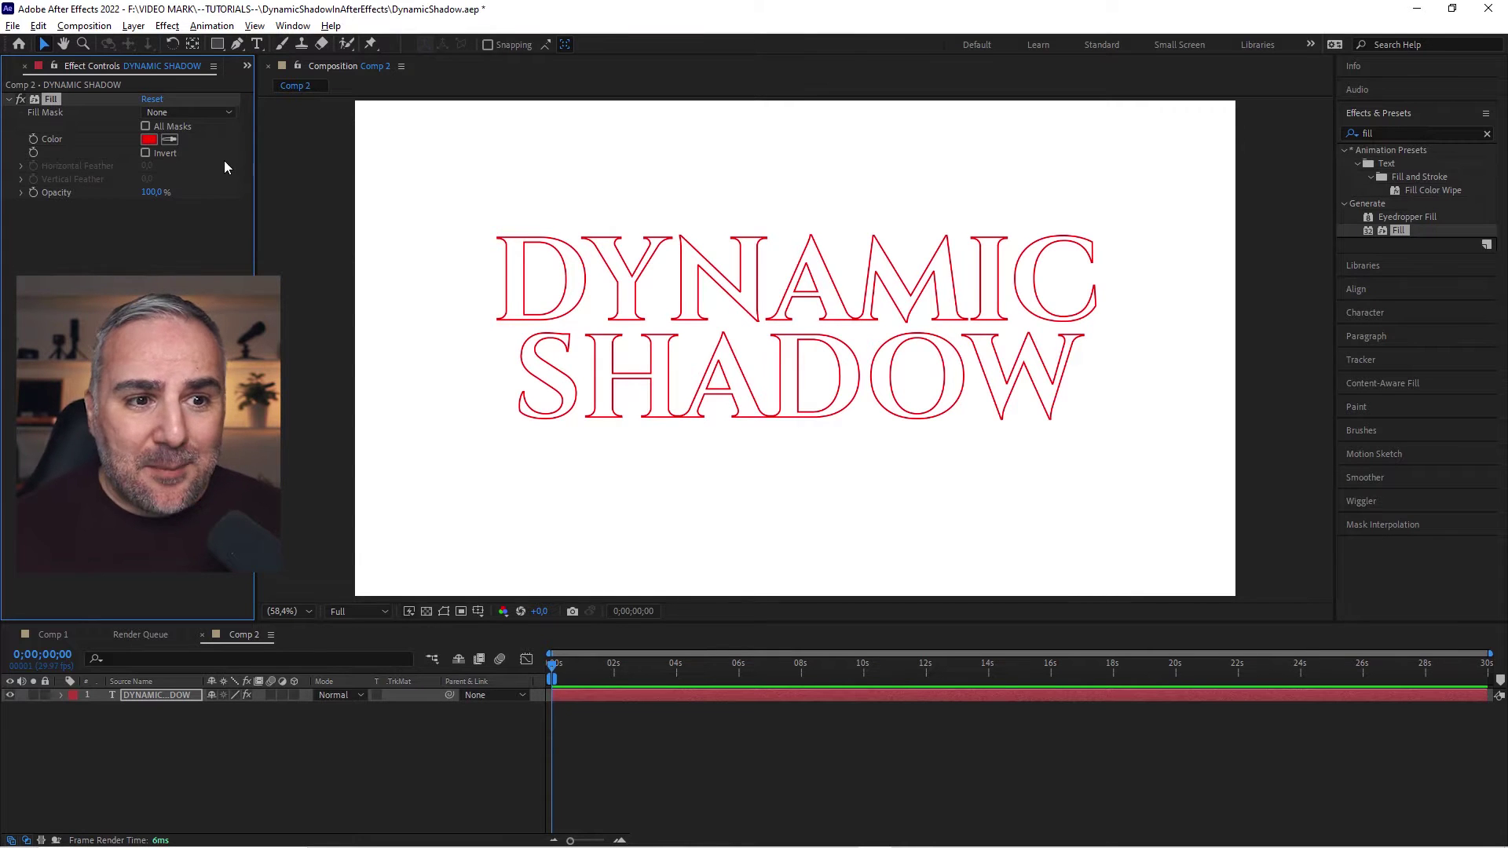
Step: Set the Fill colour to near-black, compare it on and off, then collapse the effect
left_click(149, 139)
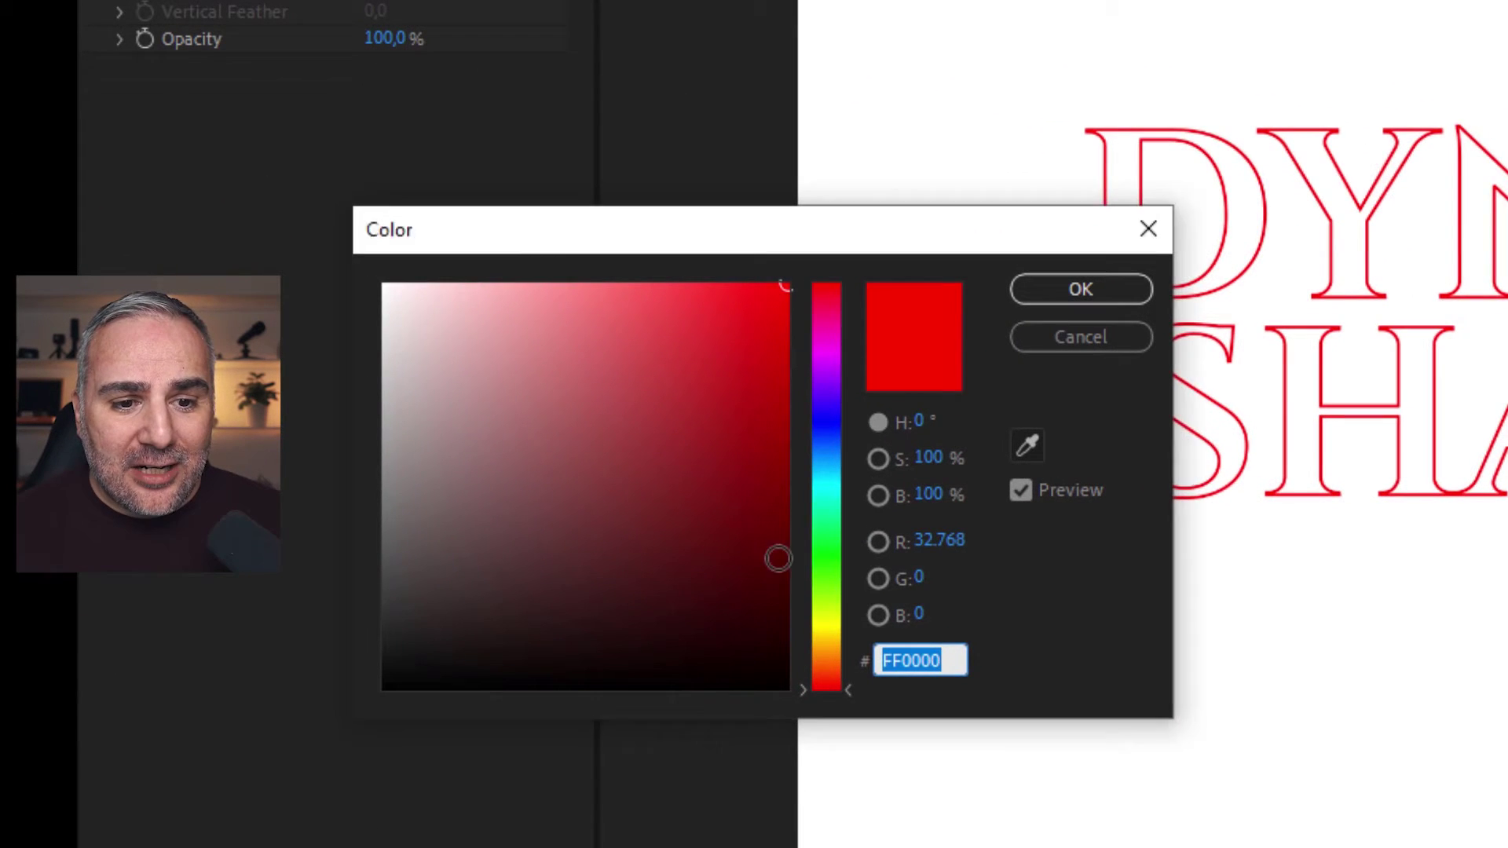
type("EDEDED")
key("Tab")
type("4")
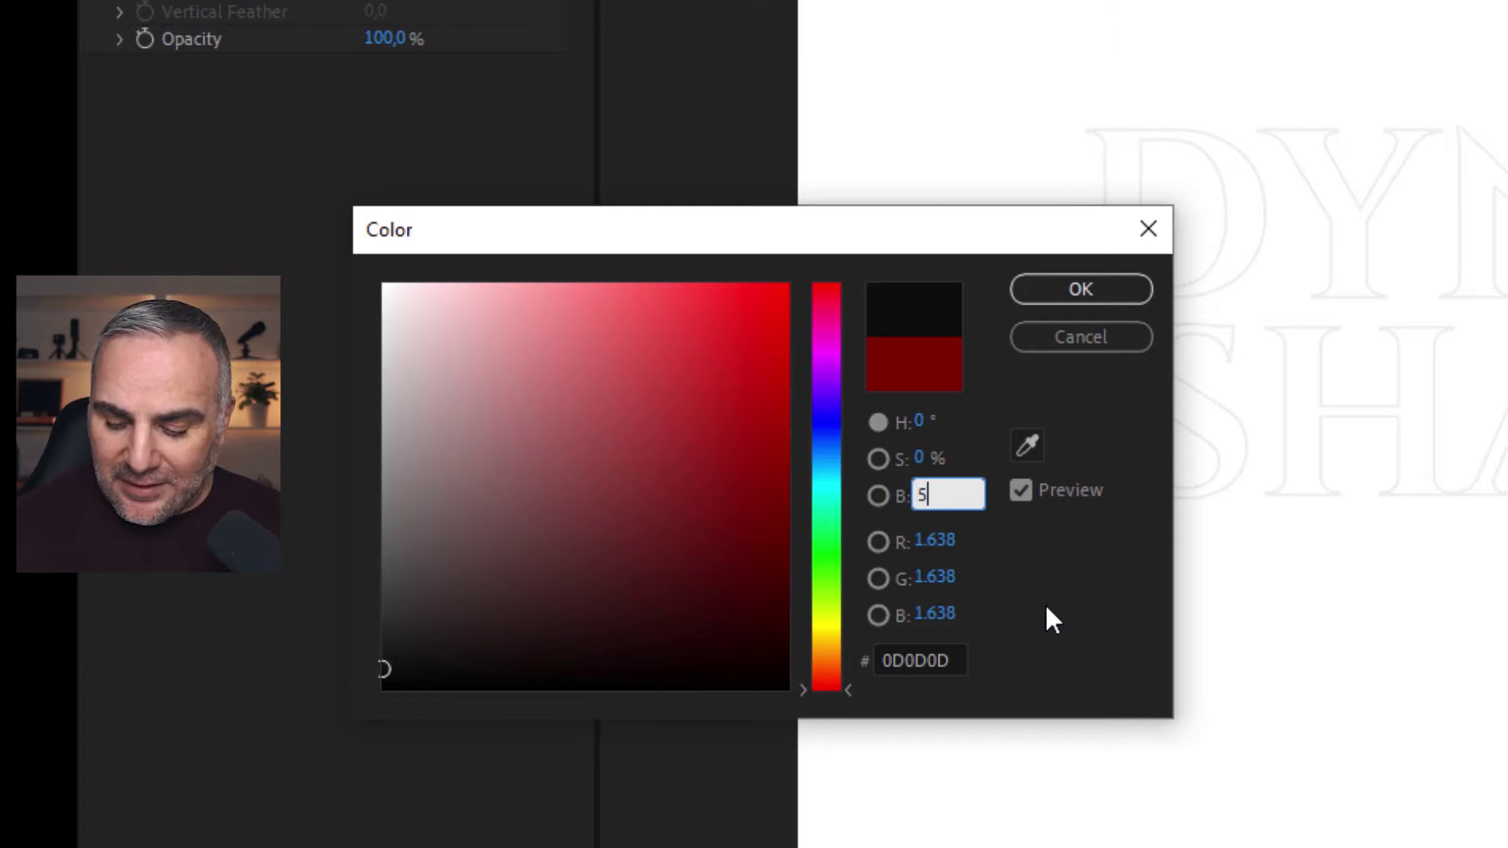
key("Return")
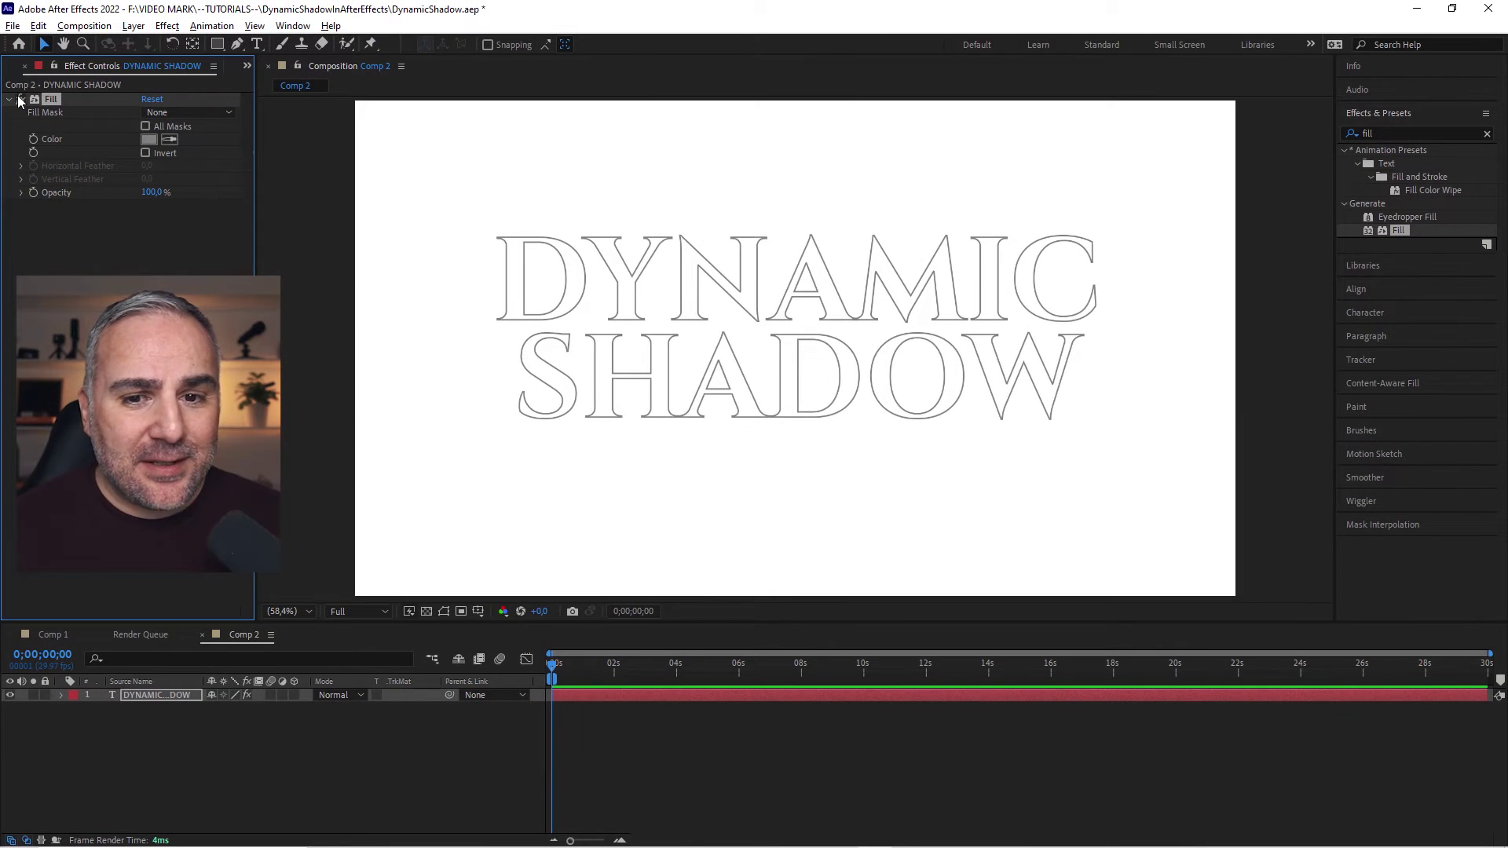
left_click(20, 99)
left_click(20, 100)
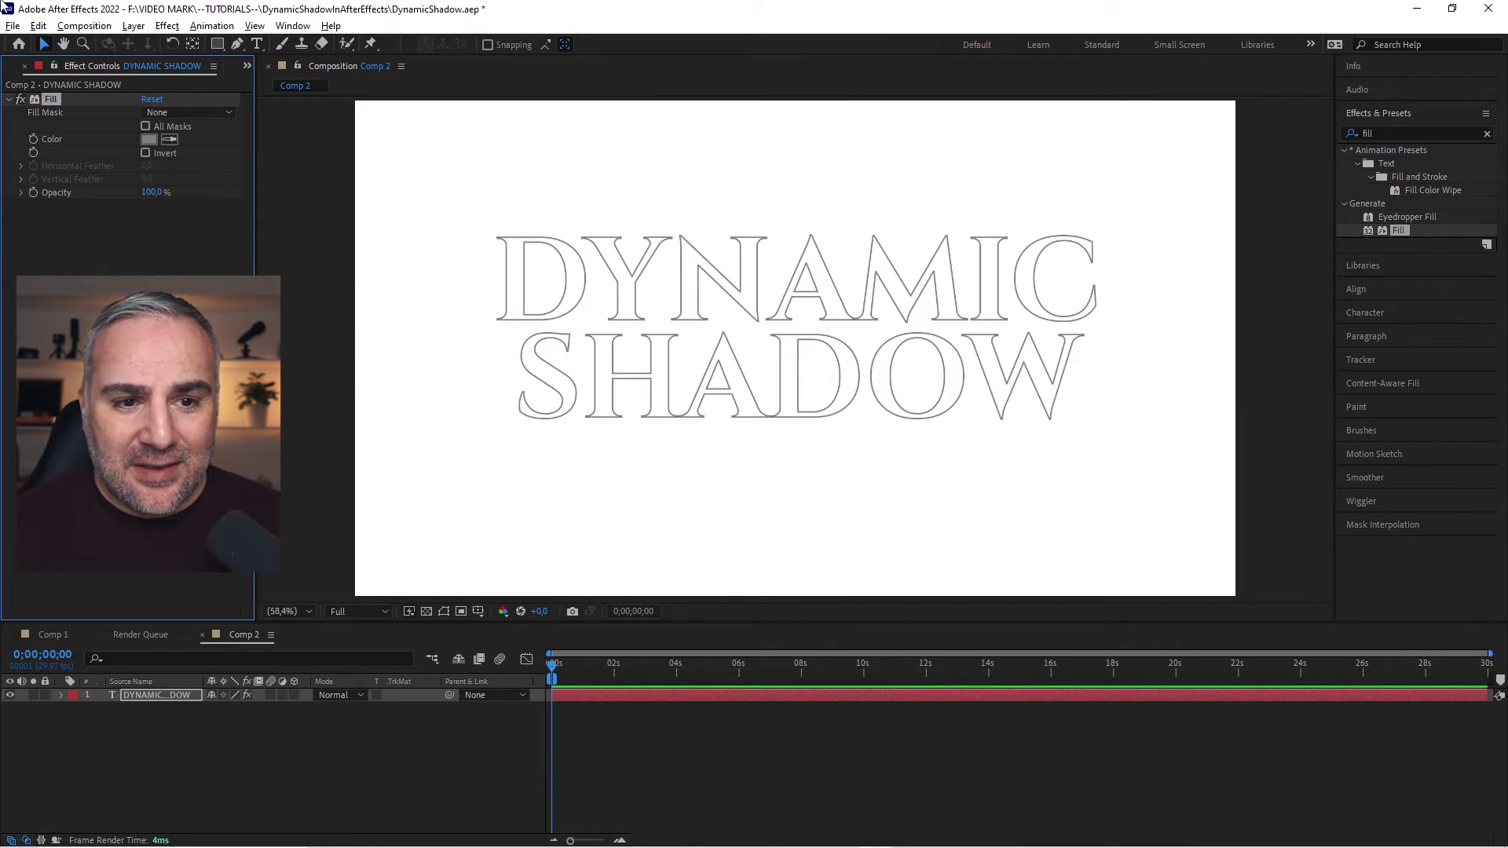
left_click(8, 102)
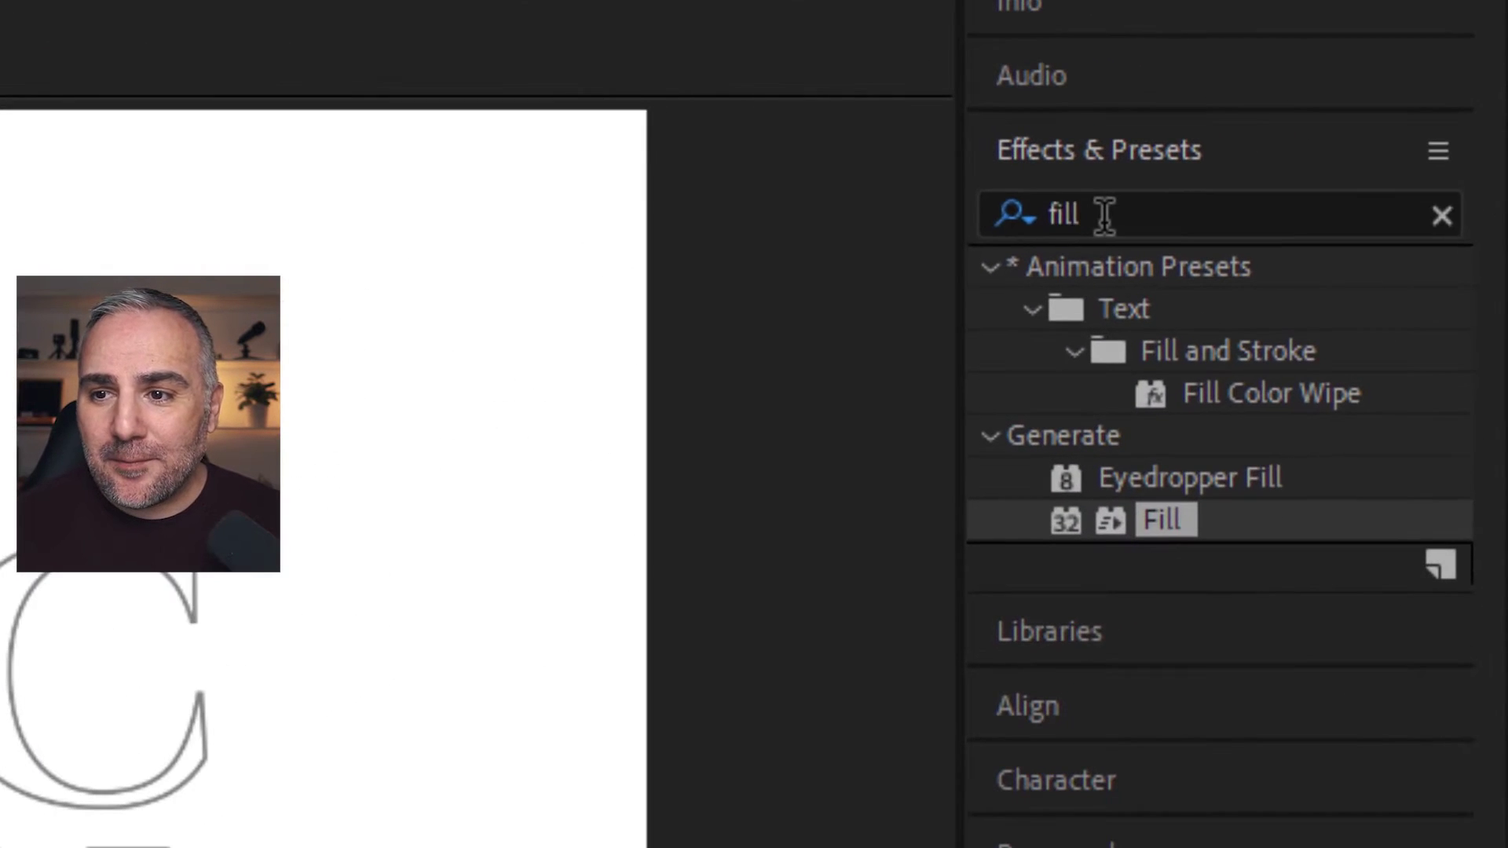
Step: Search 'radial fast' and apply CC Radial Fast Blur to the text layer
double_click(1400, 133)
type("rad")
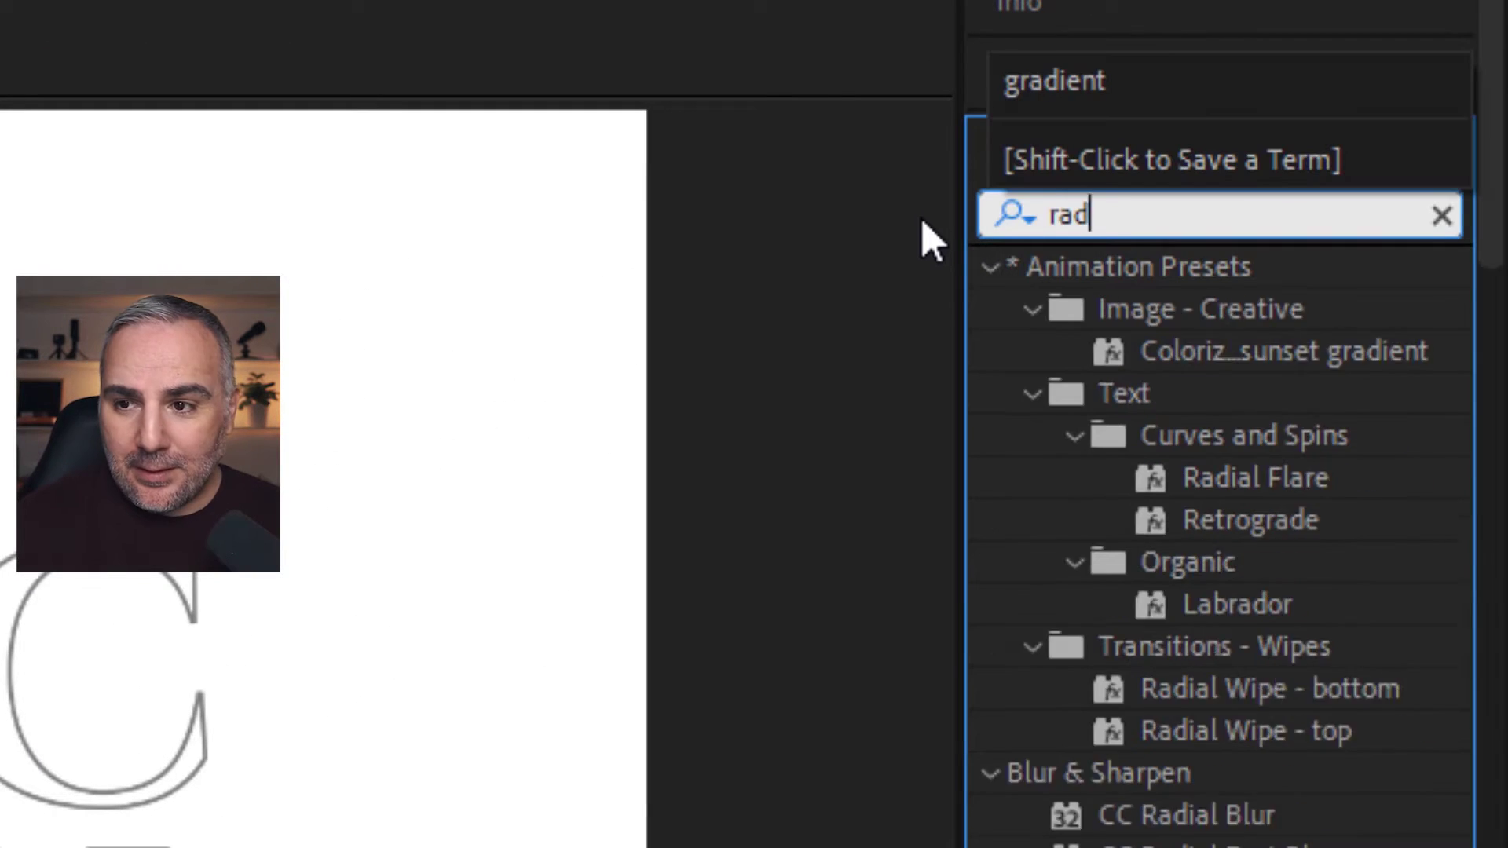
type("ial fast")
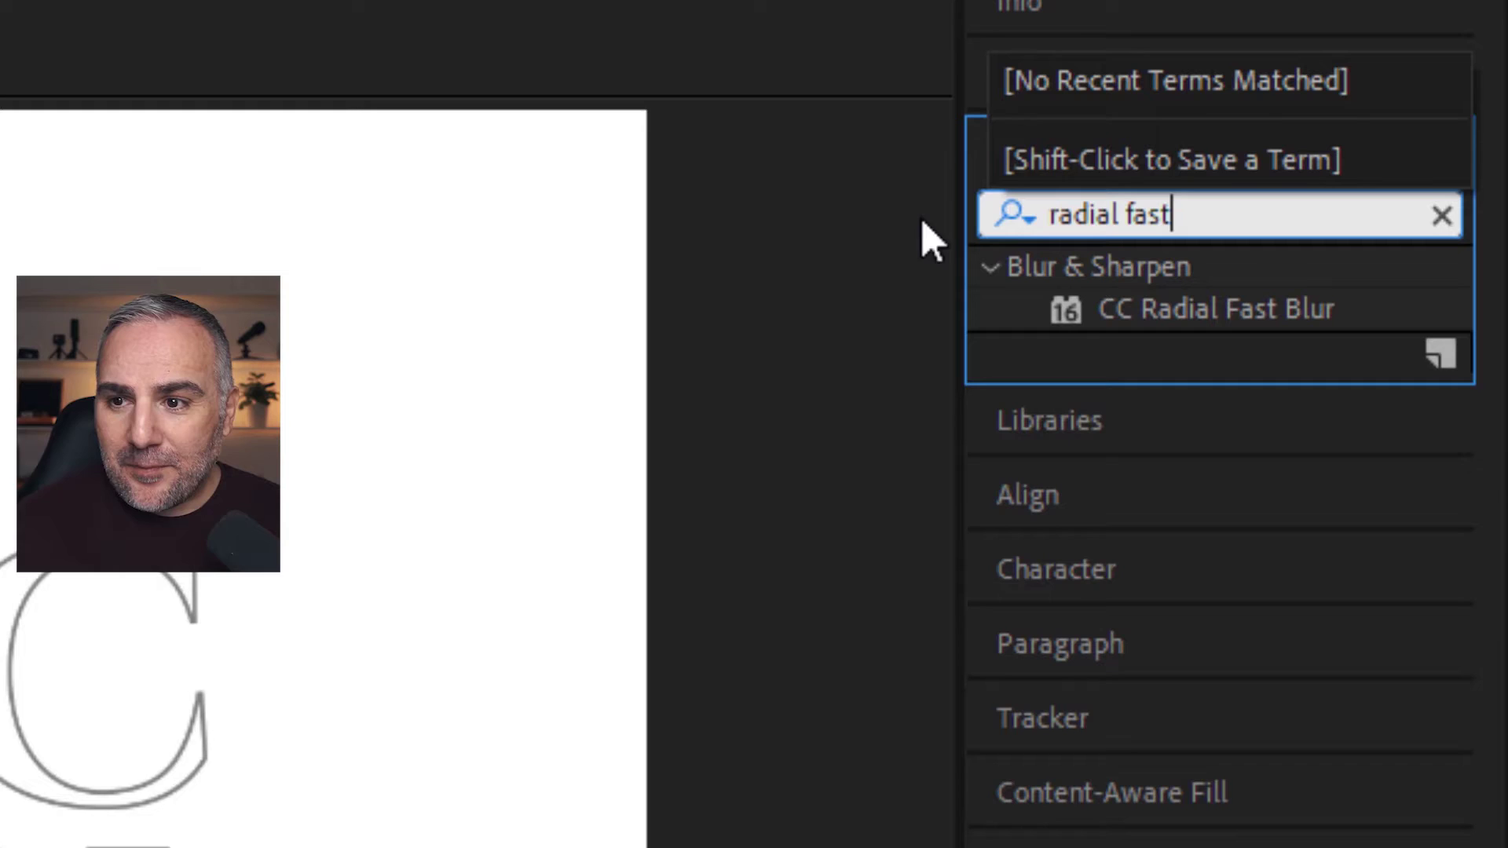
left_click_drag(1218, 310, 115, 205)
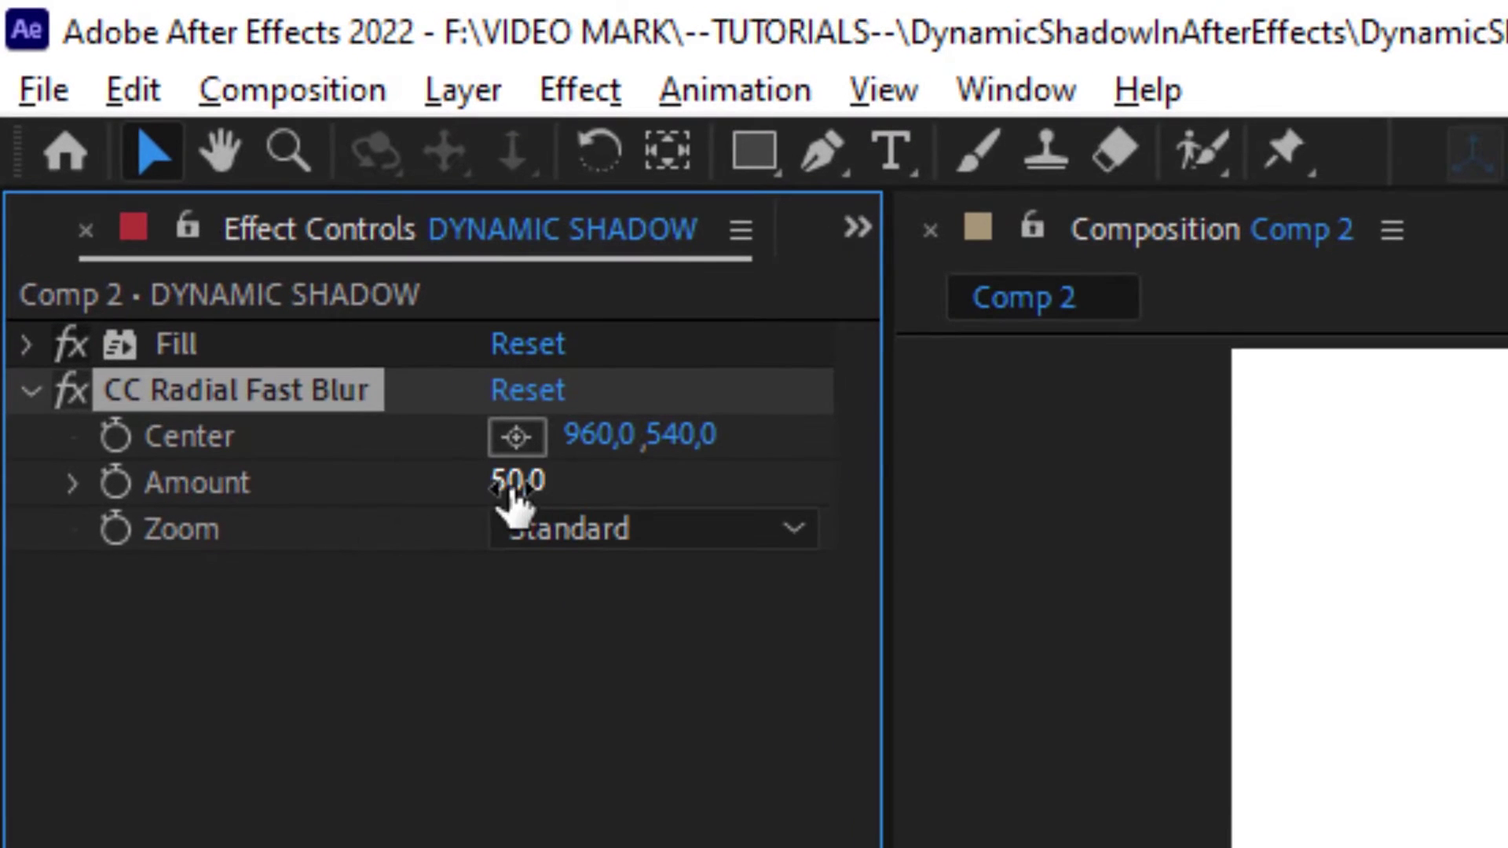
Step: Set the blur Amount to 85 and Zoom to Brightest
left_click(514, 483)
type("85")
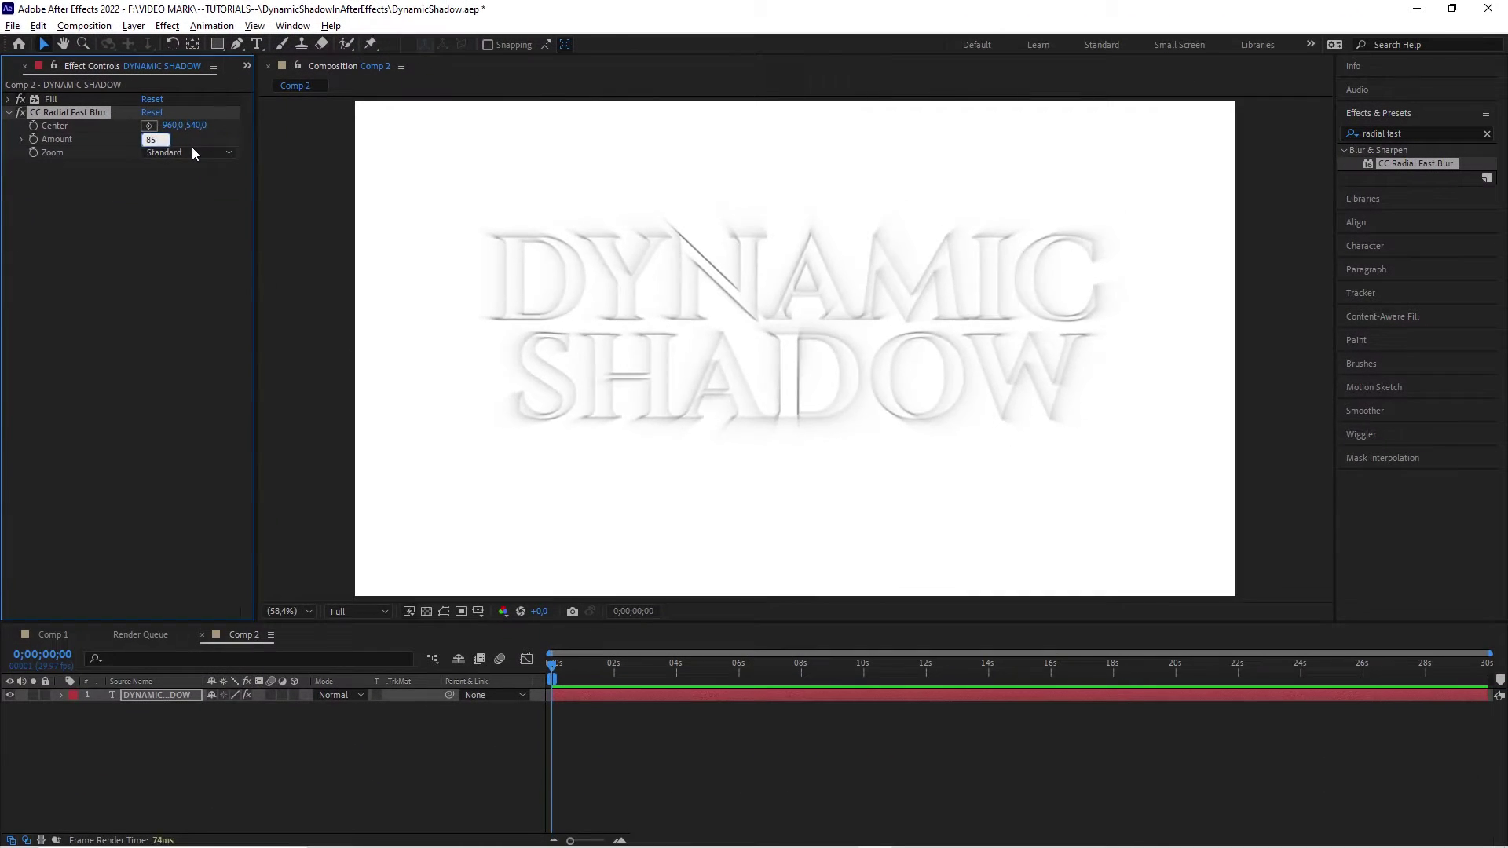
type("0")
key("Return")
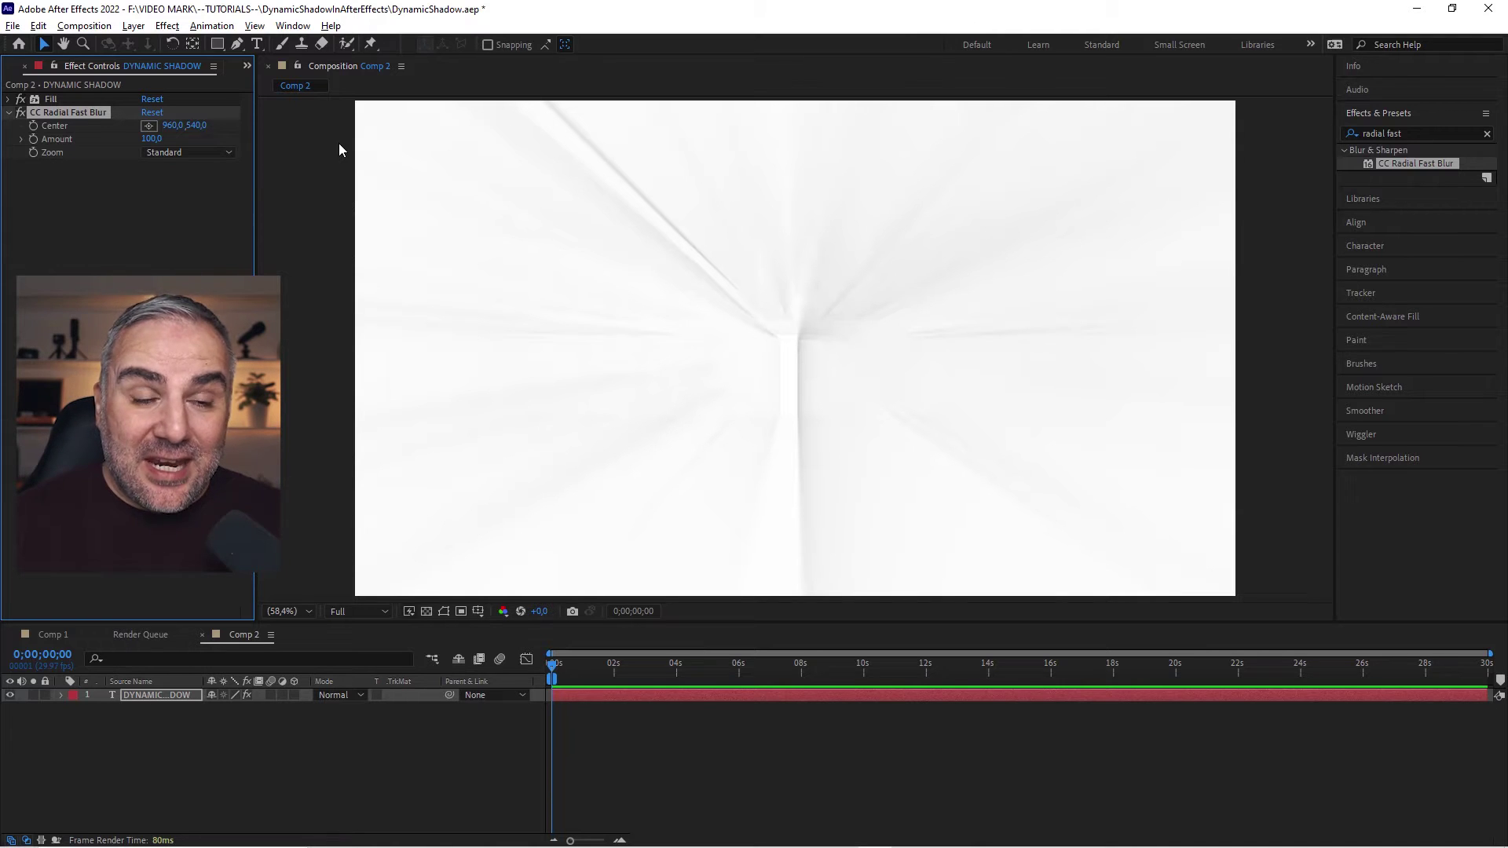
left_click(152, 139)
type("8")
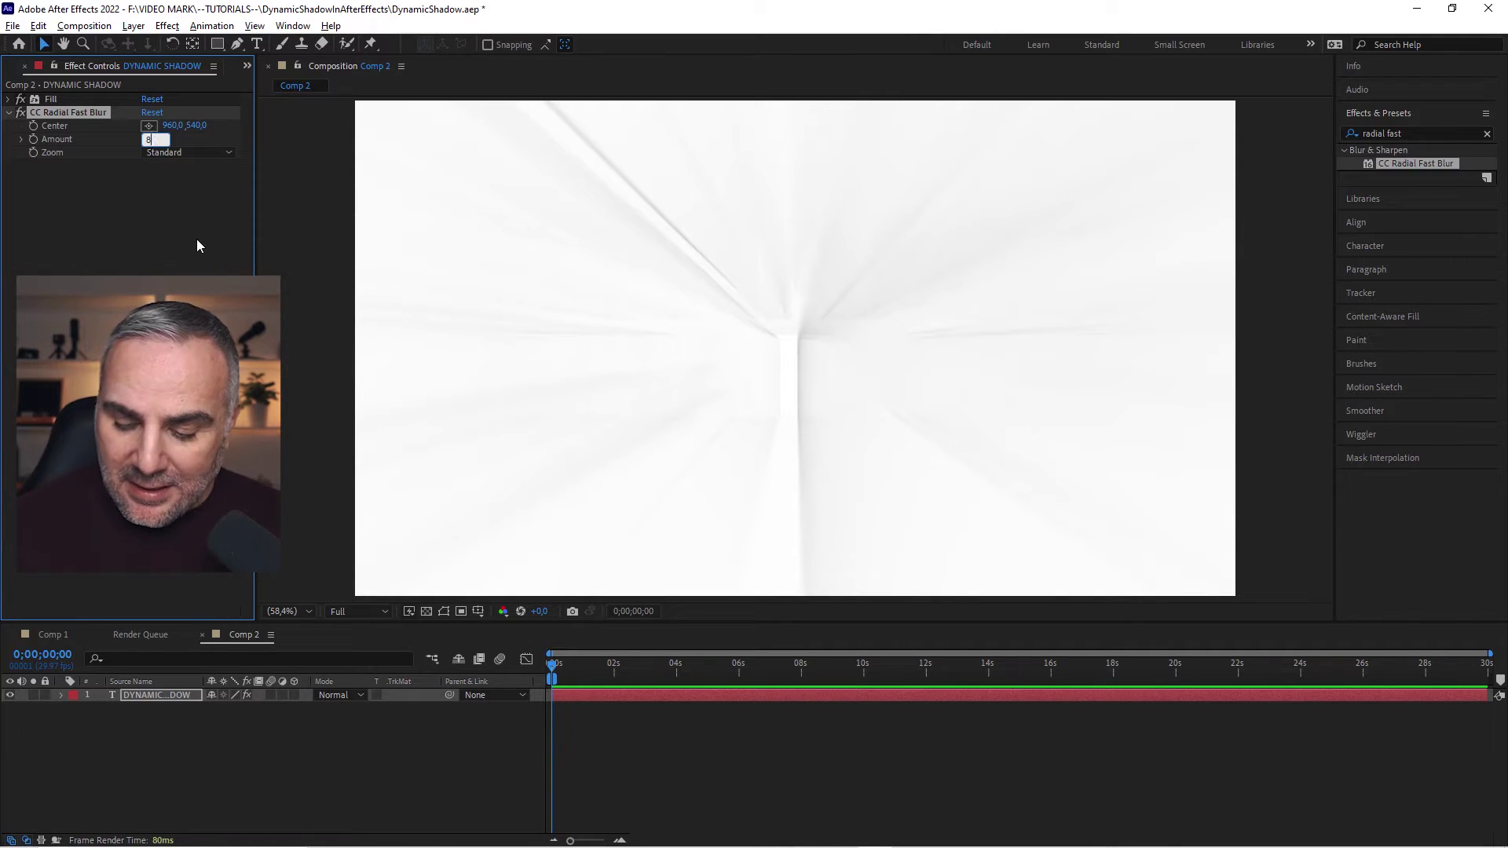
type("5")
key("Return")
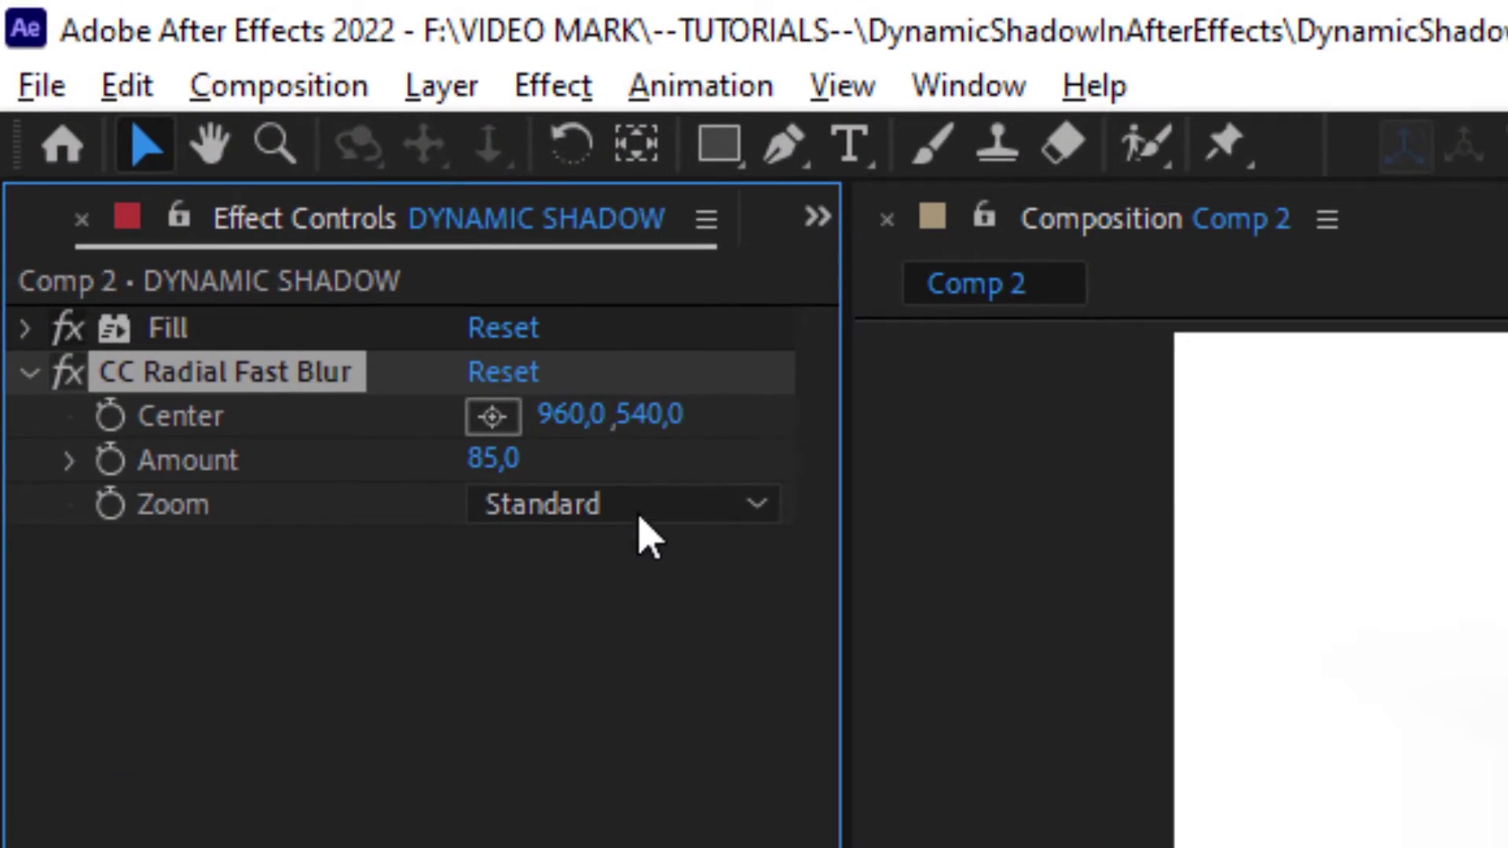
left_click(194, 152)
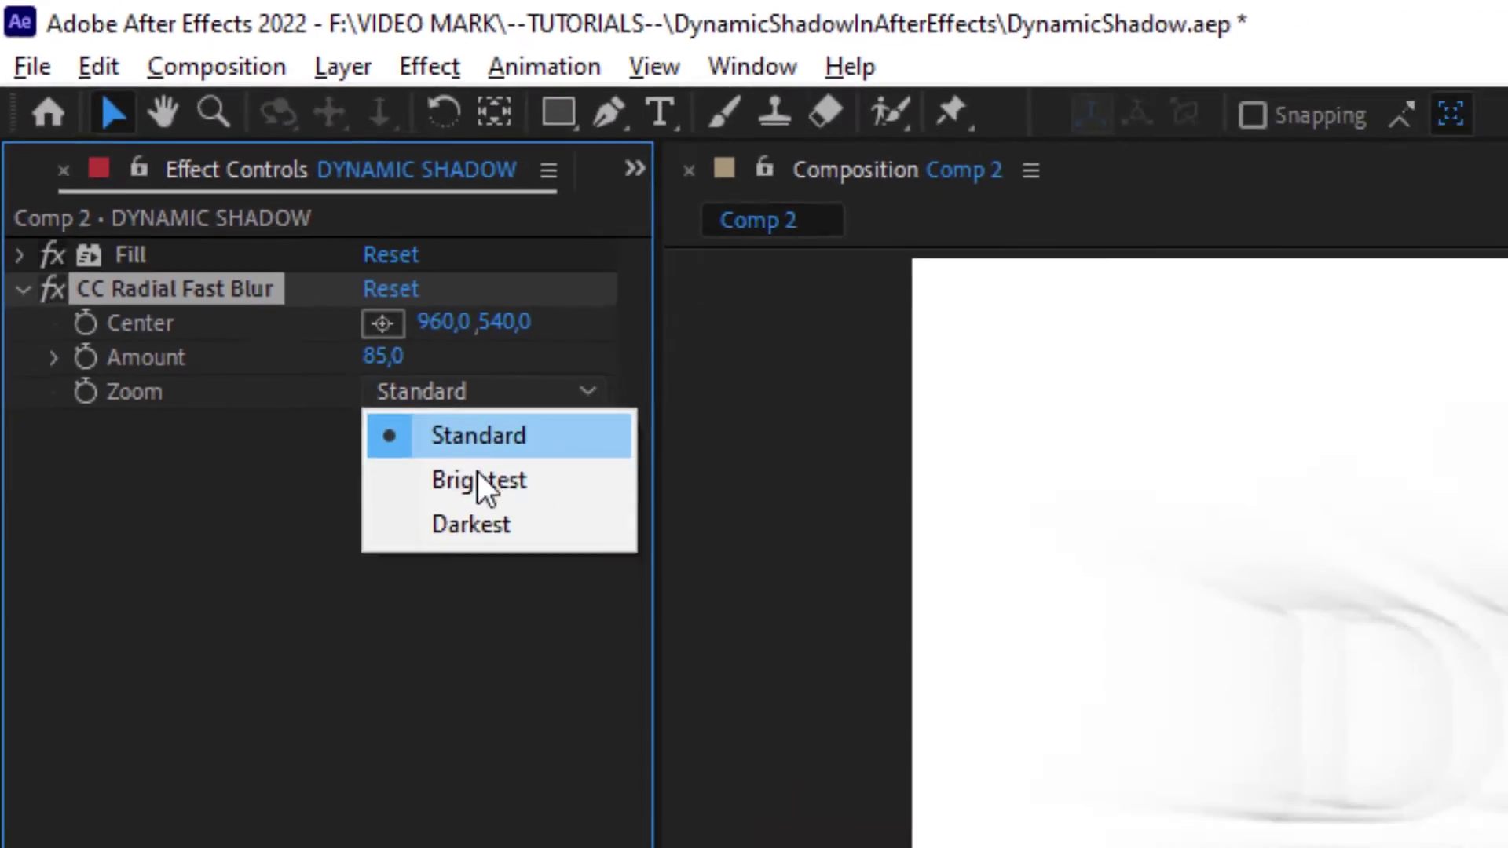
left_click(478, 473)
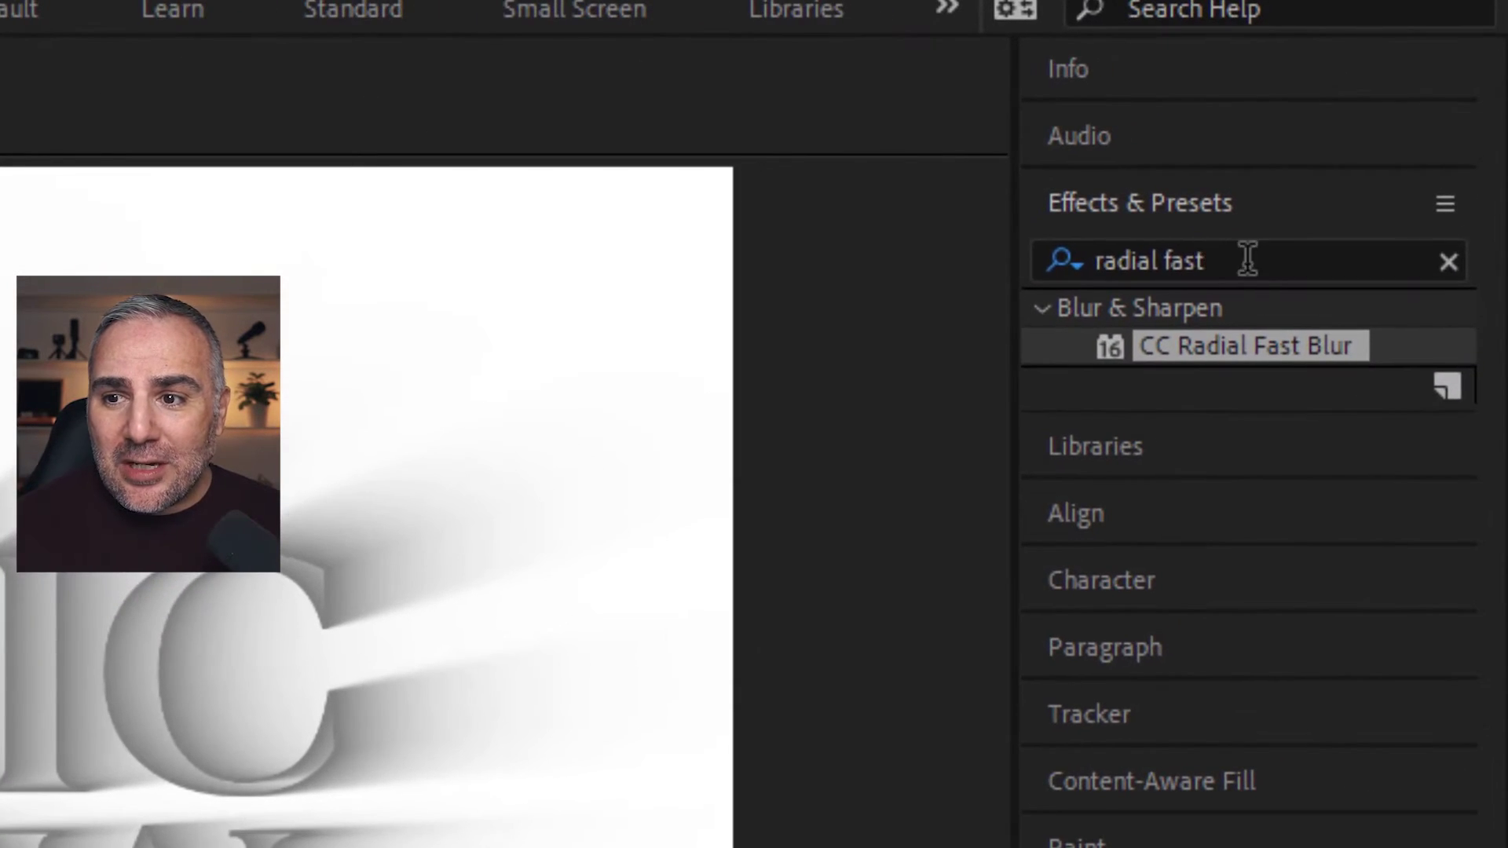
Step: Apply CC Composite to DYNAMIC SHADOW and toggle it to compare, leaving it on
left_click(1416, 133)
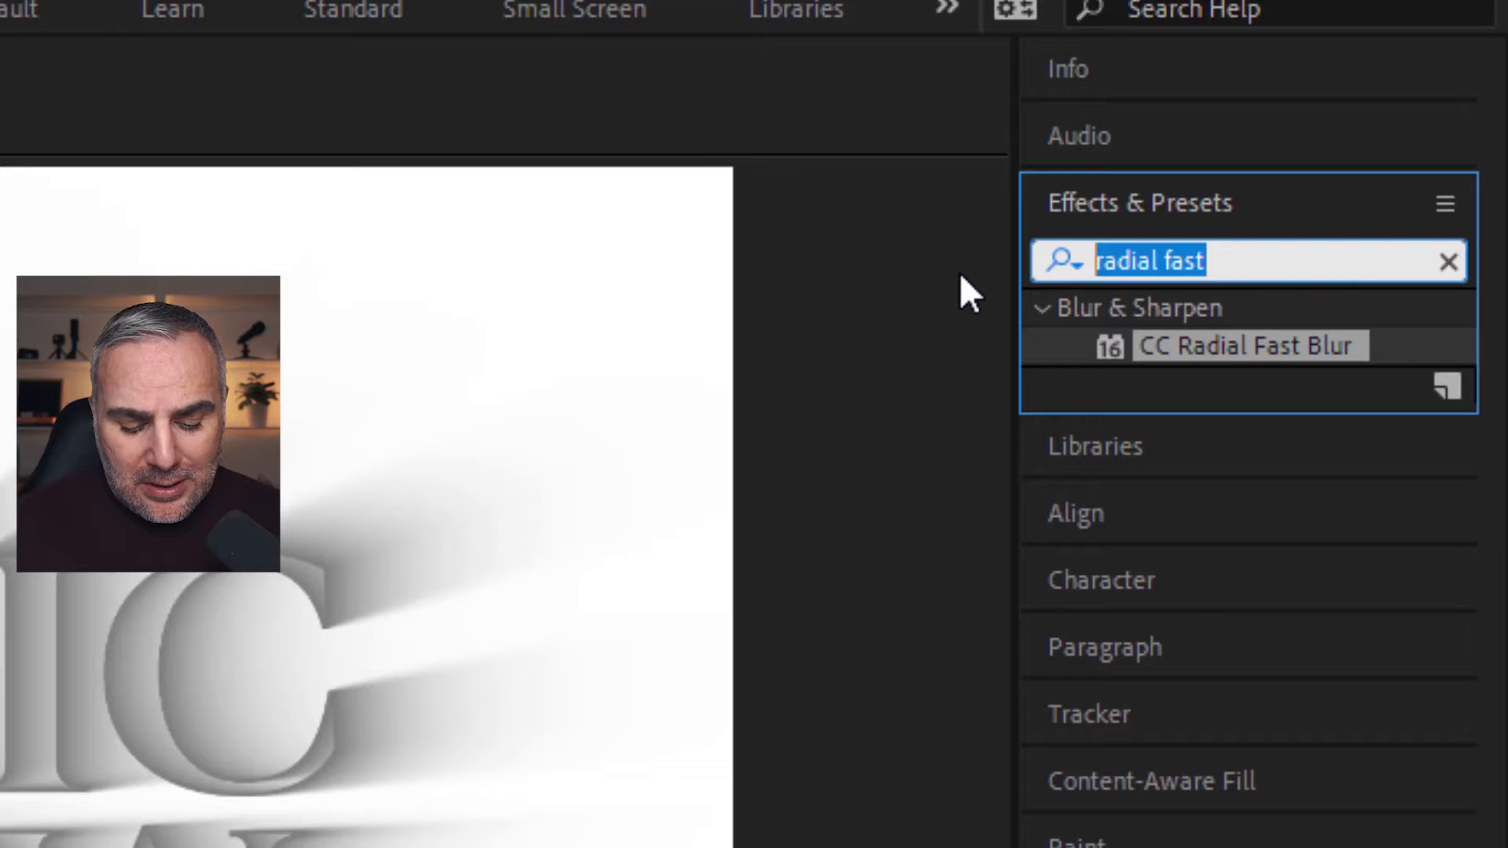
type("cc com")
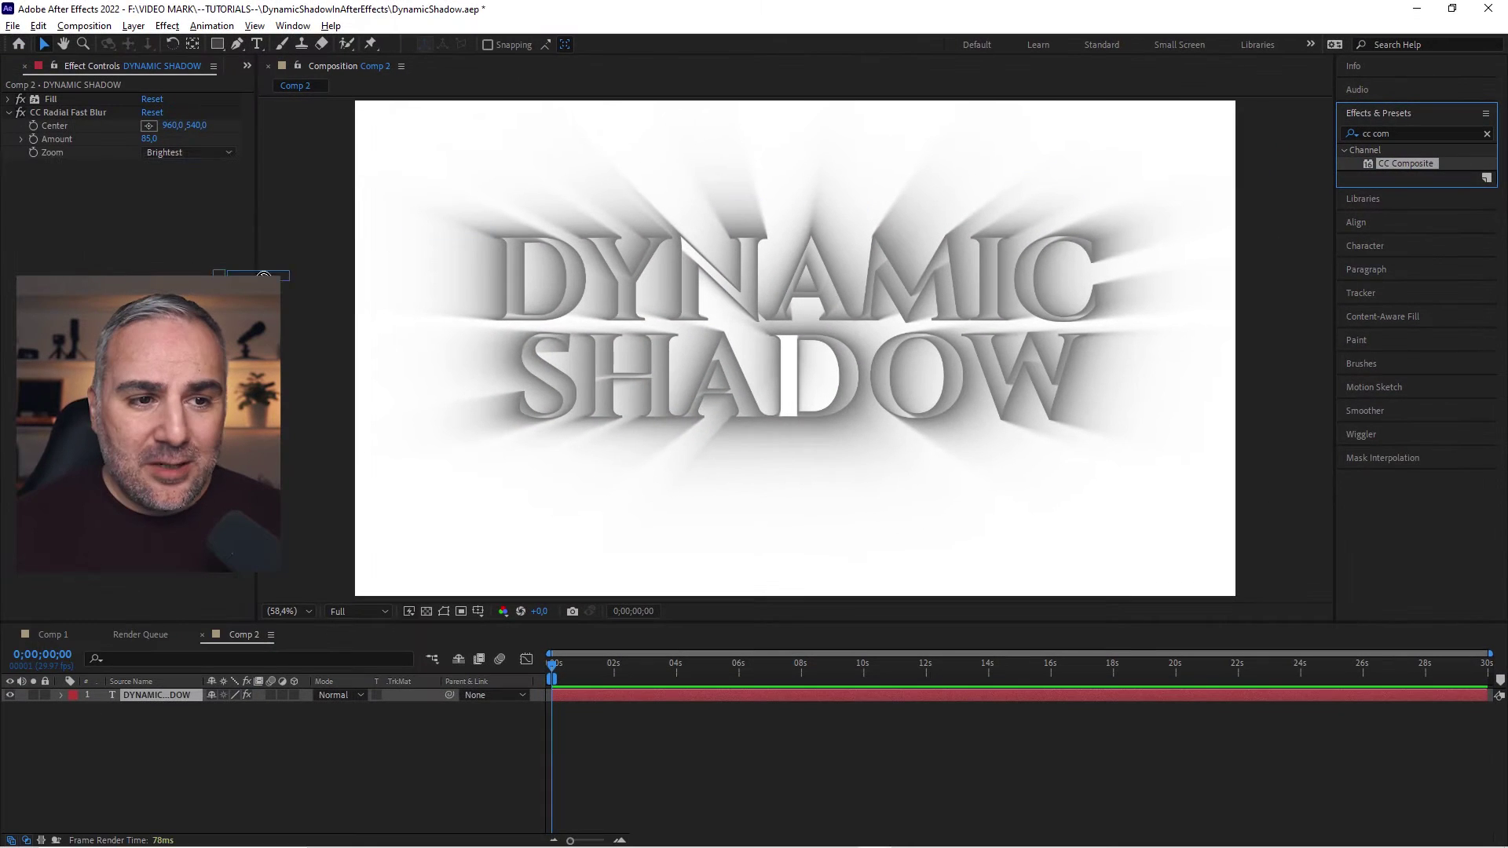
left_click_drag(1255, 341, 59, 261)
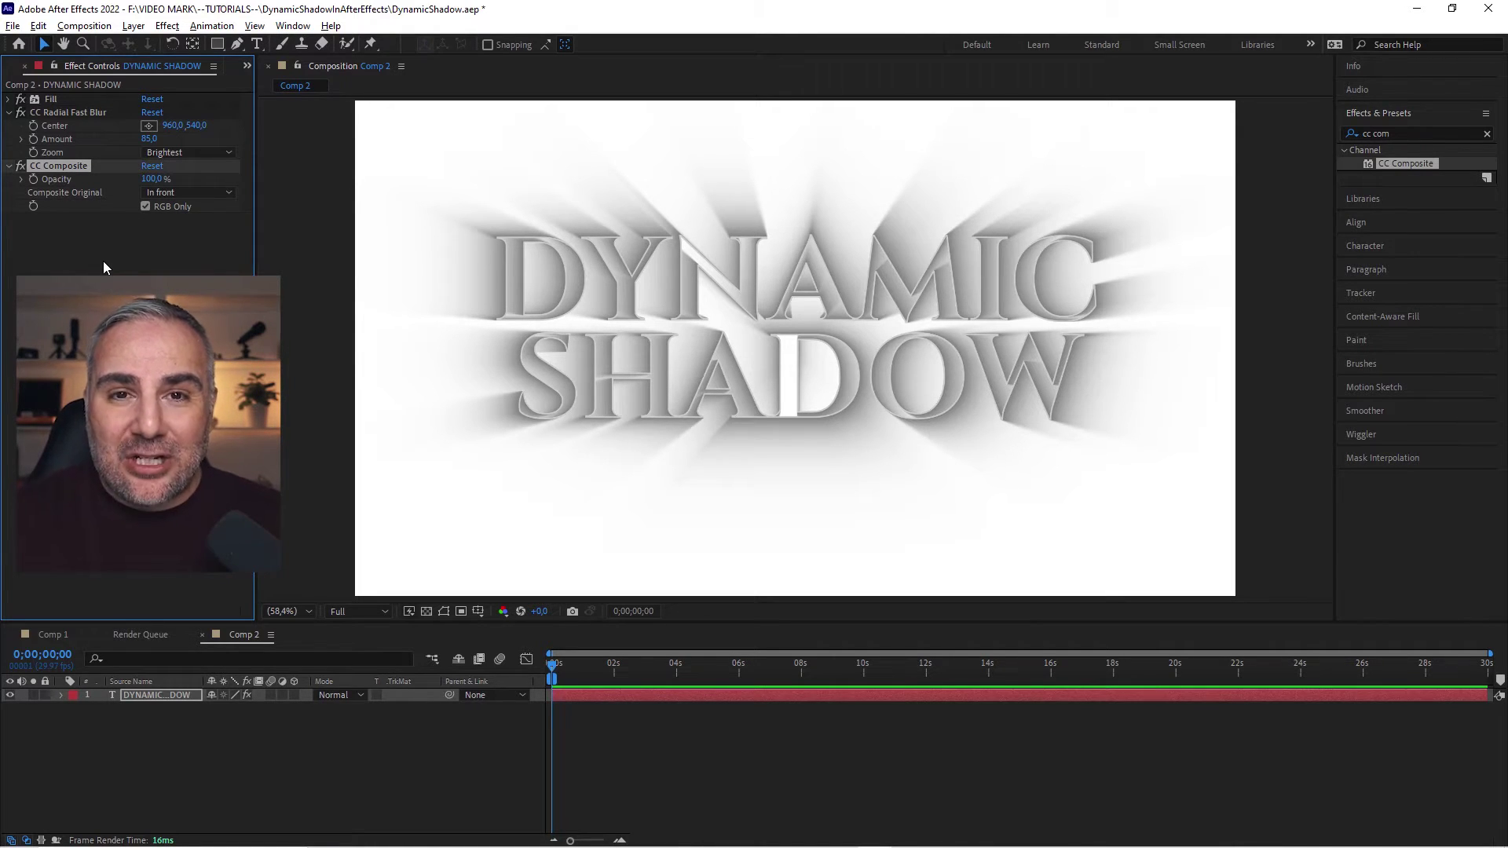
left_click(21, 165)
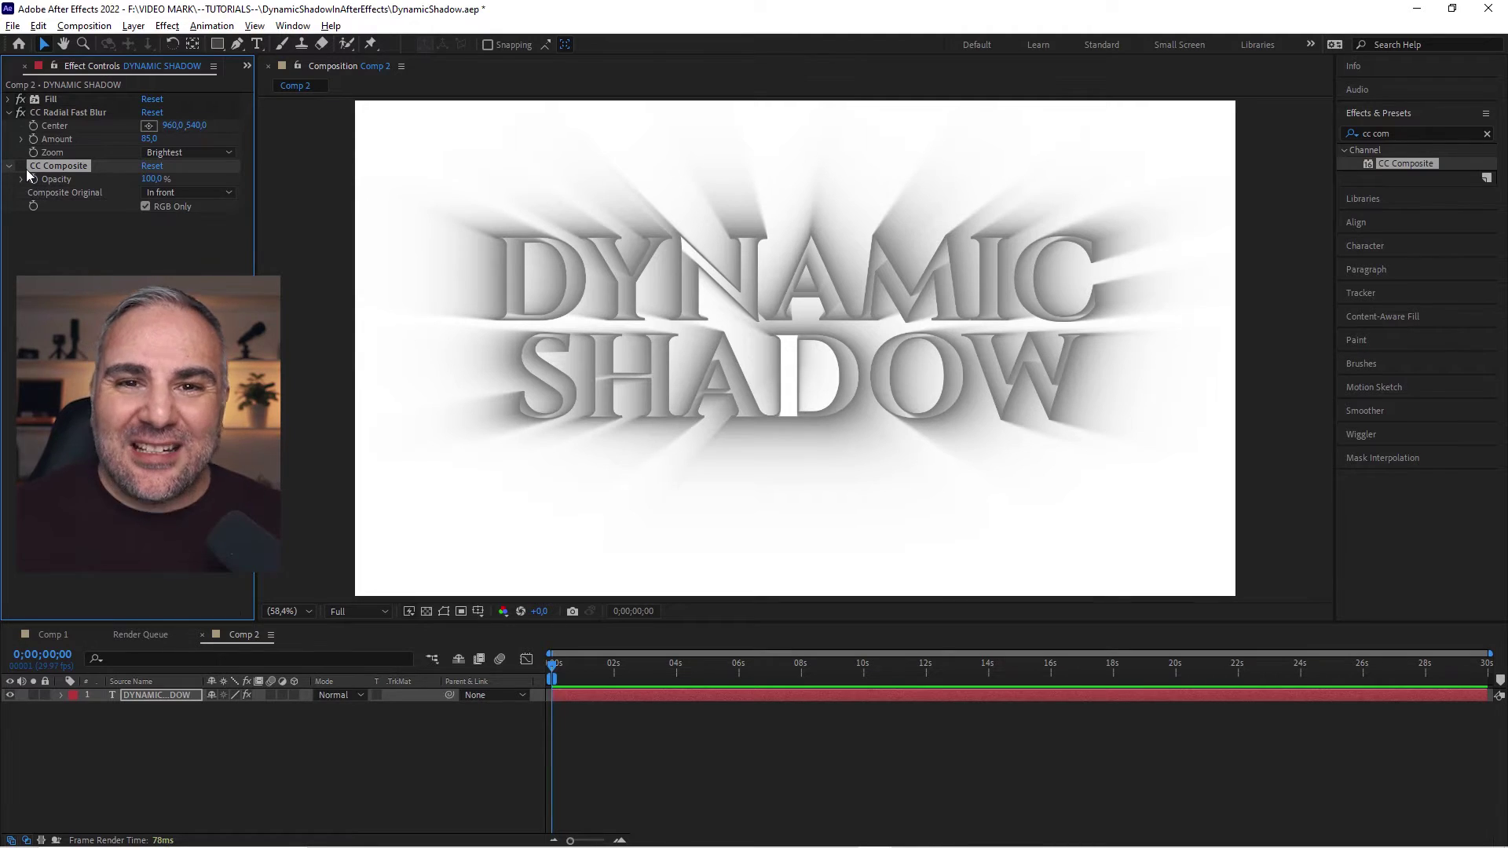
left_click(22, 166)
scroll(836, 238, "up", 4)
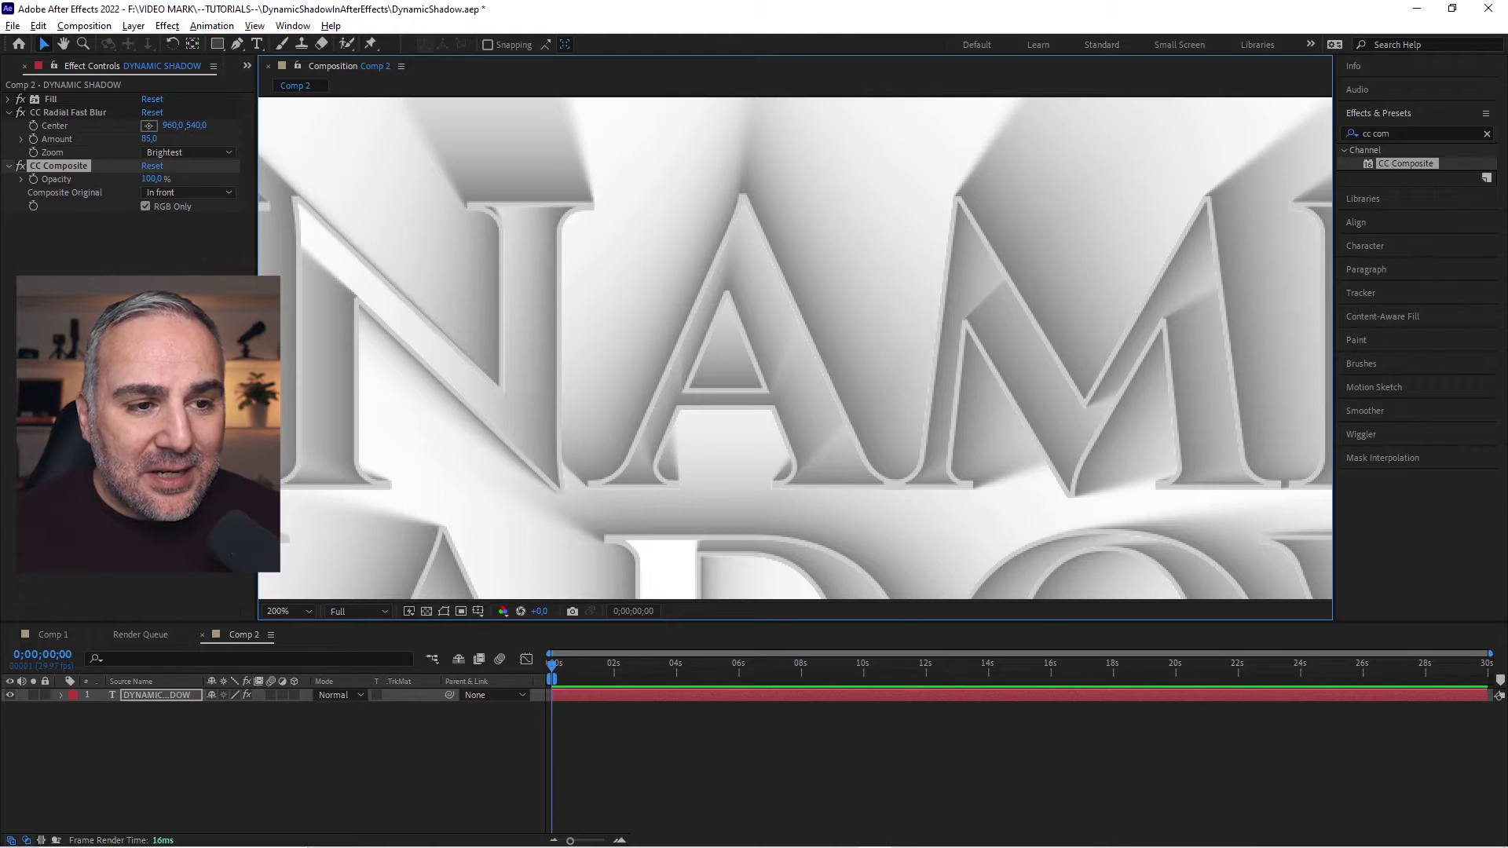
left_click(21, 166)
left_click(21, 166)
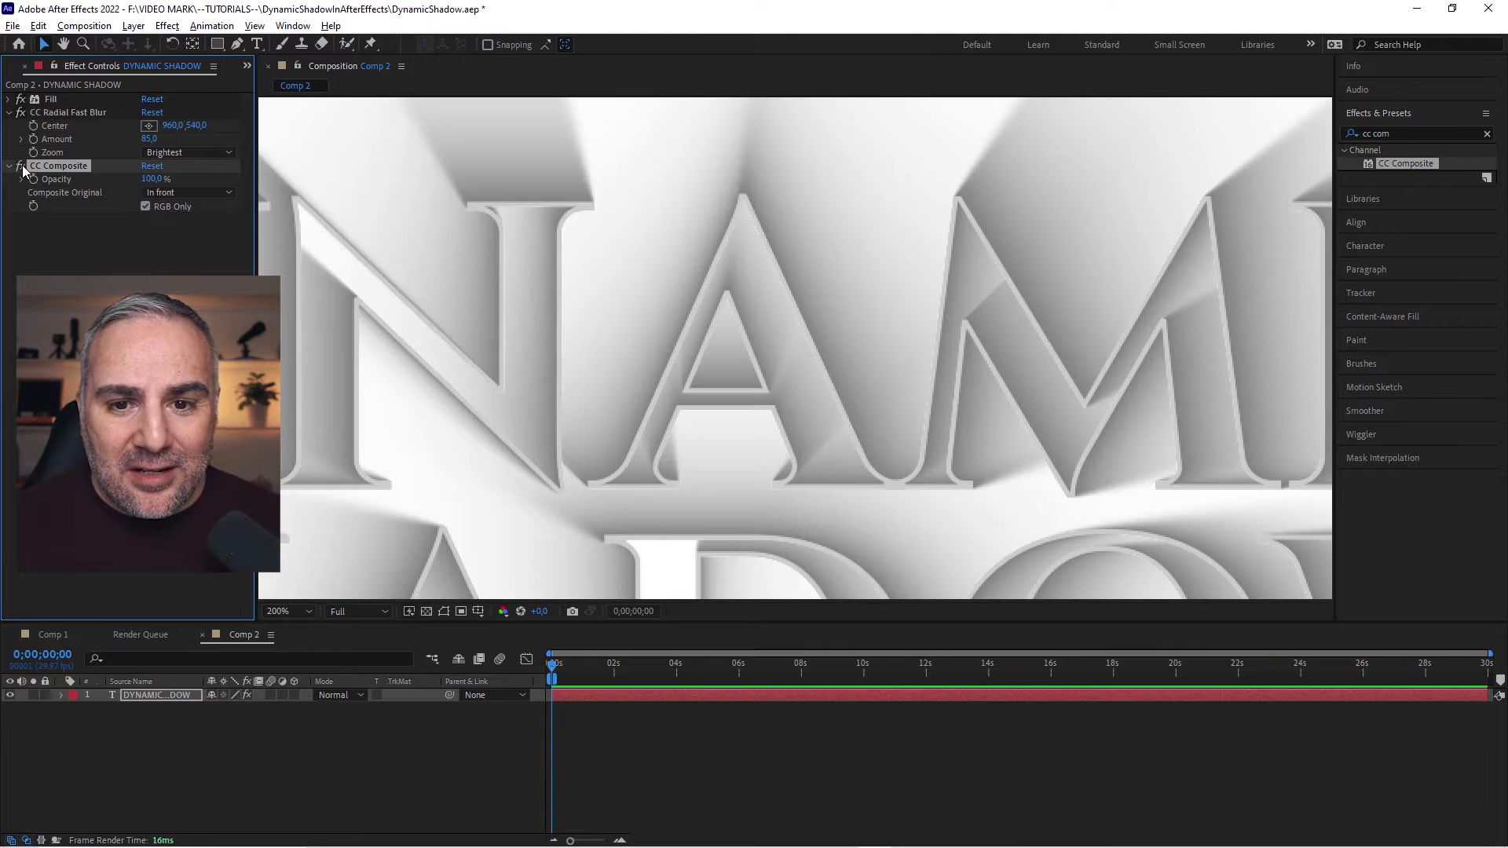
left_click(21, 165)
left_click(21, 165)
left_click(22, 166)
left_click(21, 166)
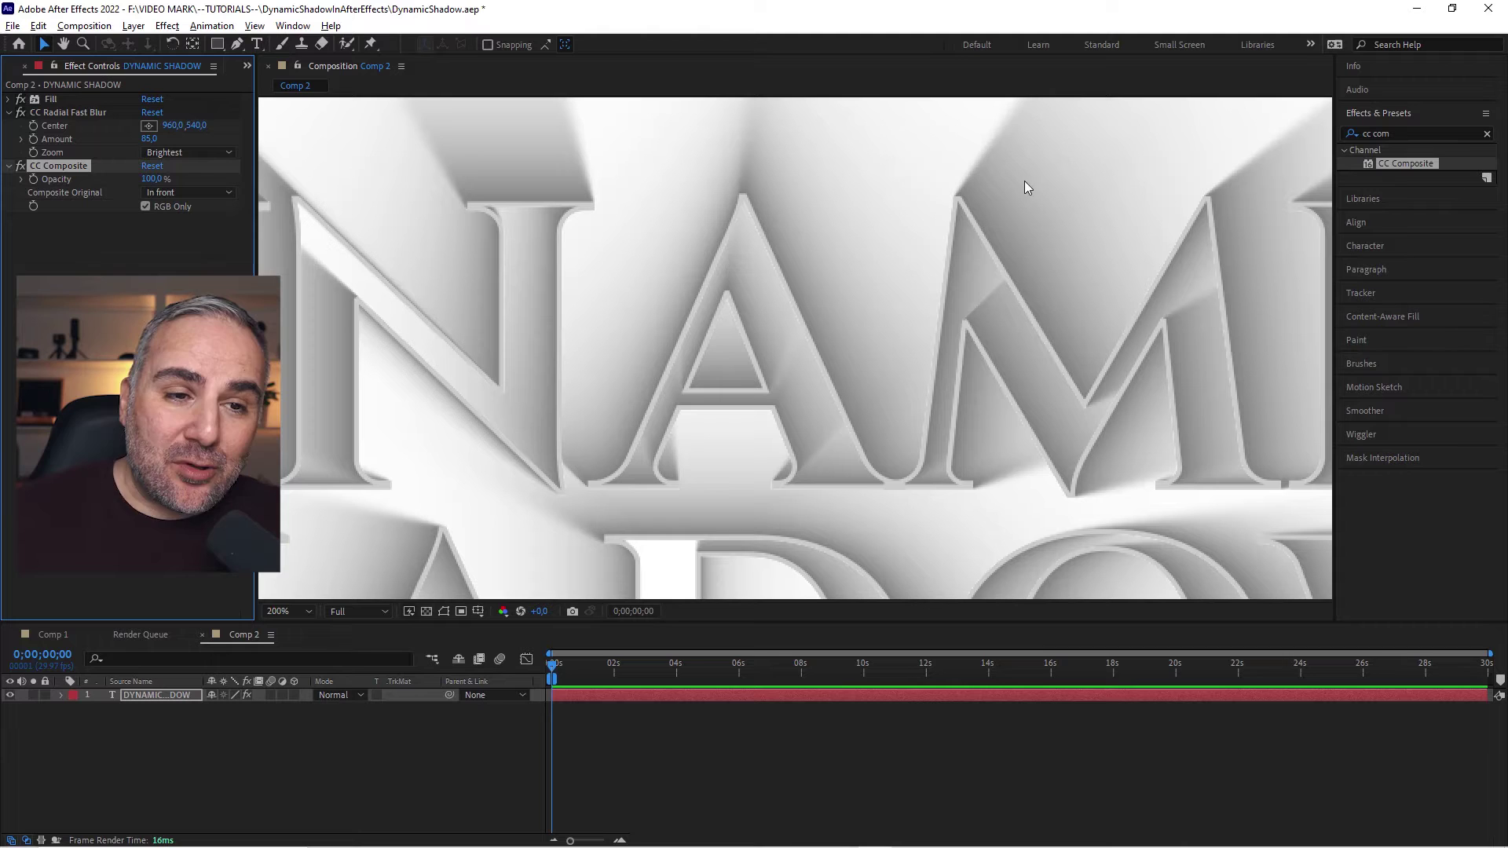
Step: Set the viewer magnification to Fit and deselect all layers
left_click(300, 619)
left_click(297, 336)
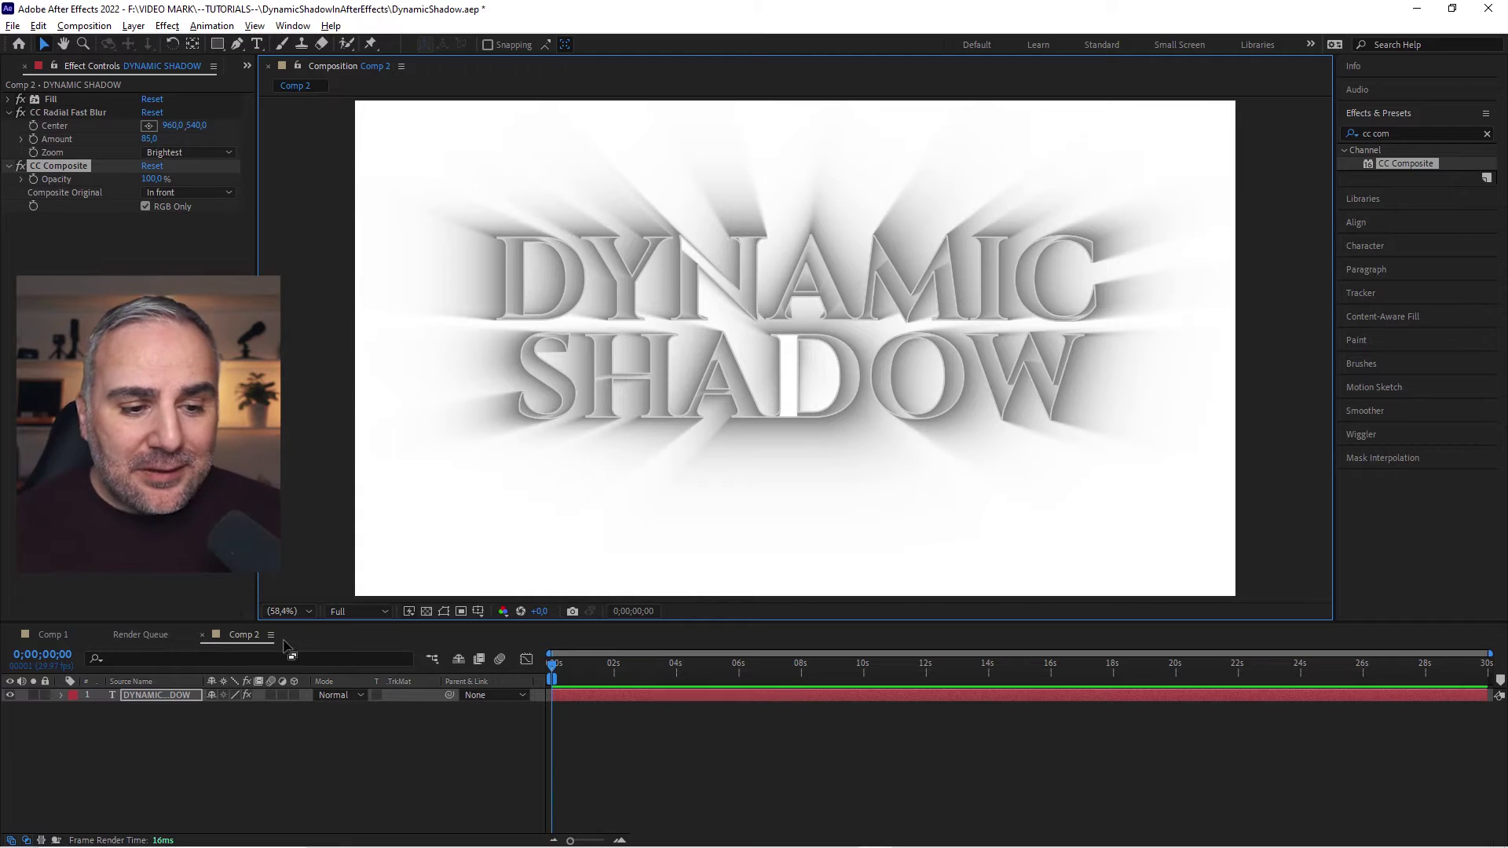
left_click(214, 762)
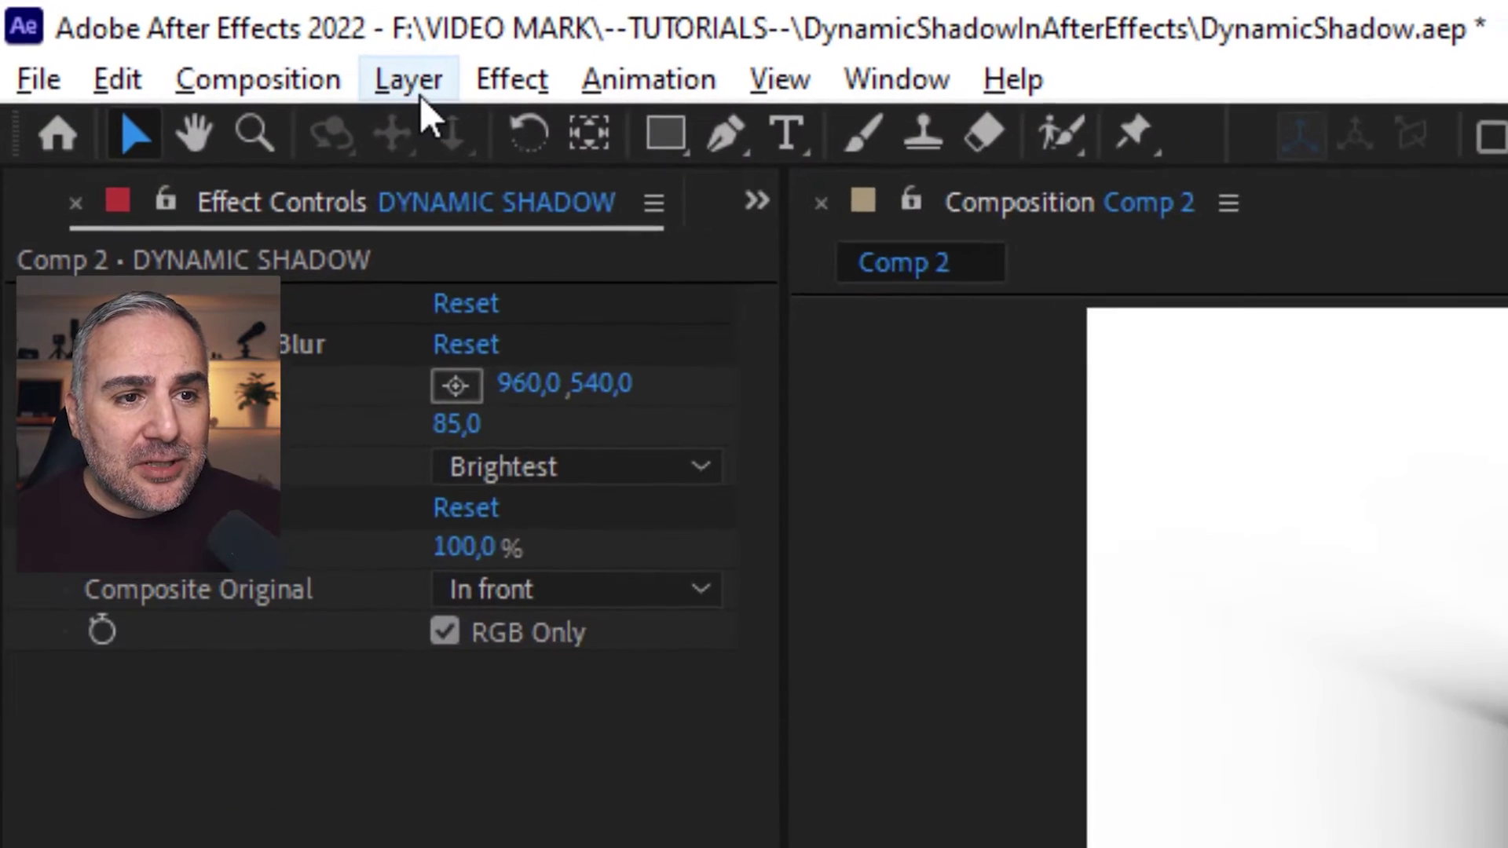
left_click(226, 48)
Step: Add a null object and expand the text layer's CC Radial Fast Blur properties
mouse_move(238, 69)
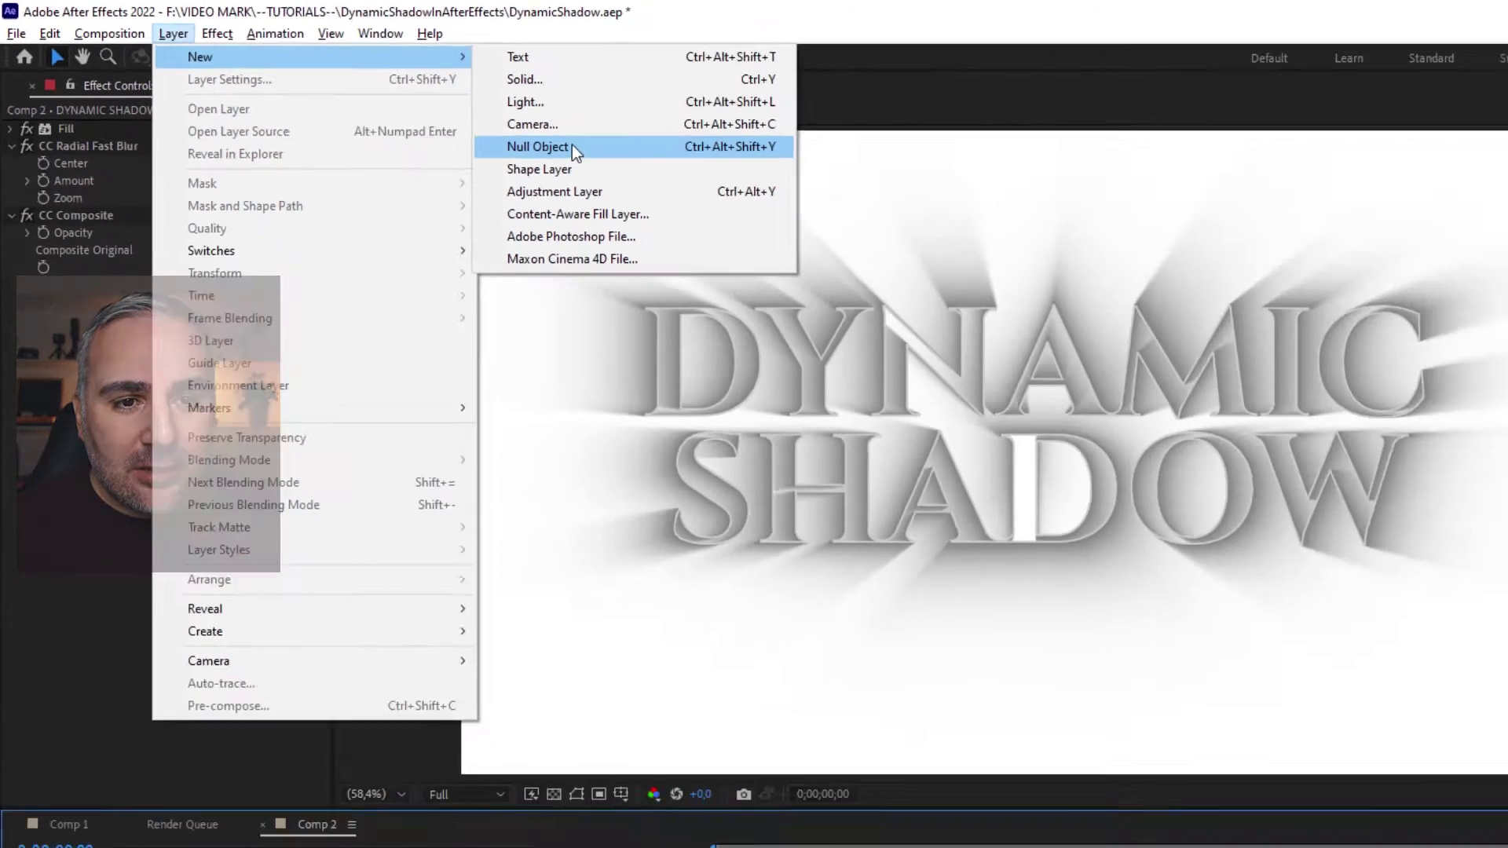
left_click(1163, 350)
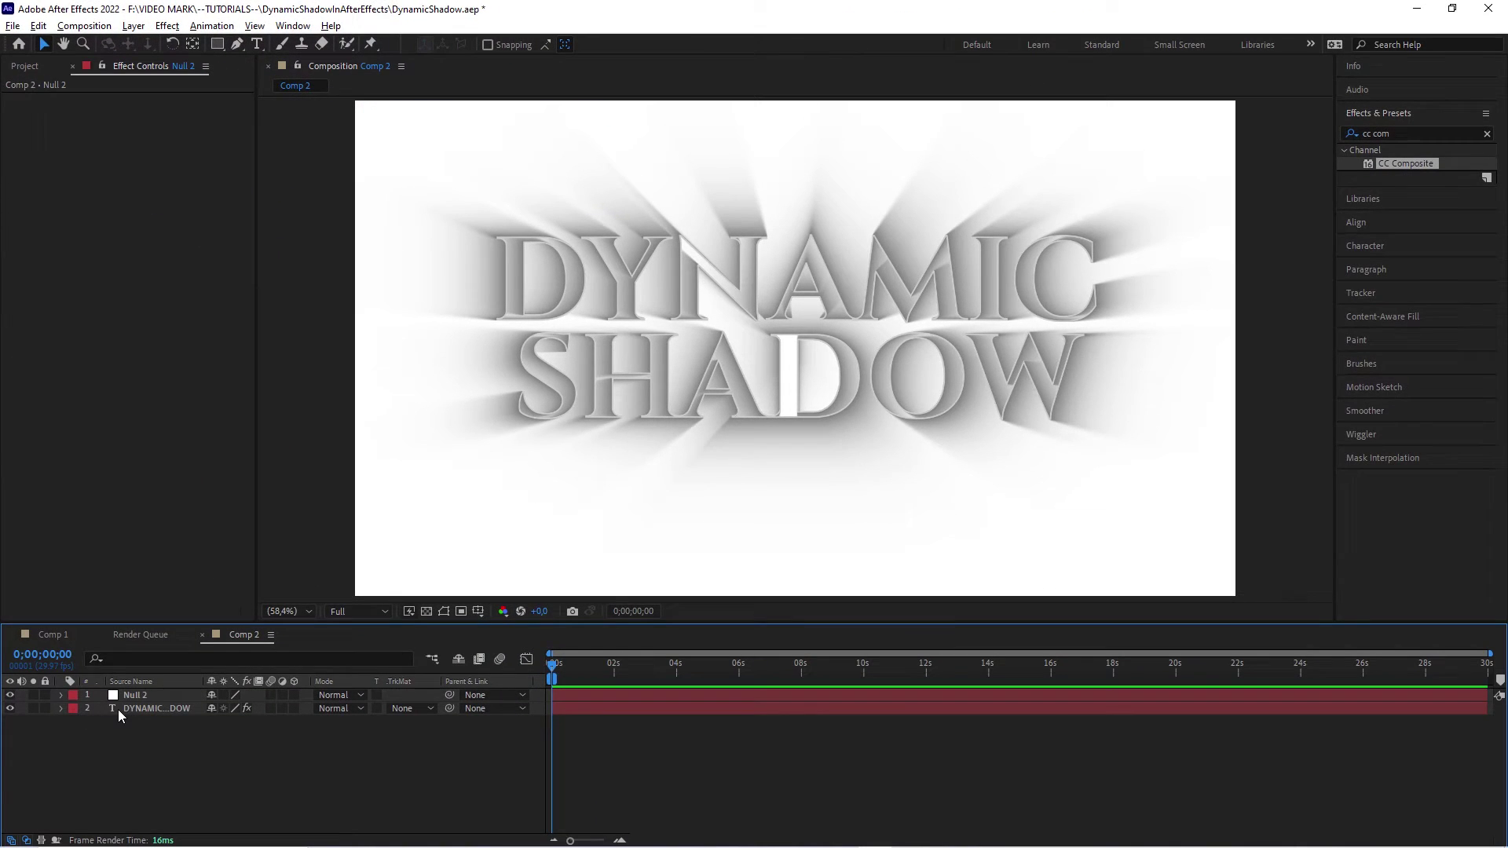
left_click(118, 709)
left_click(61, 709)
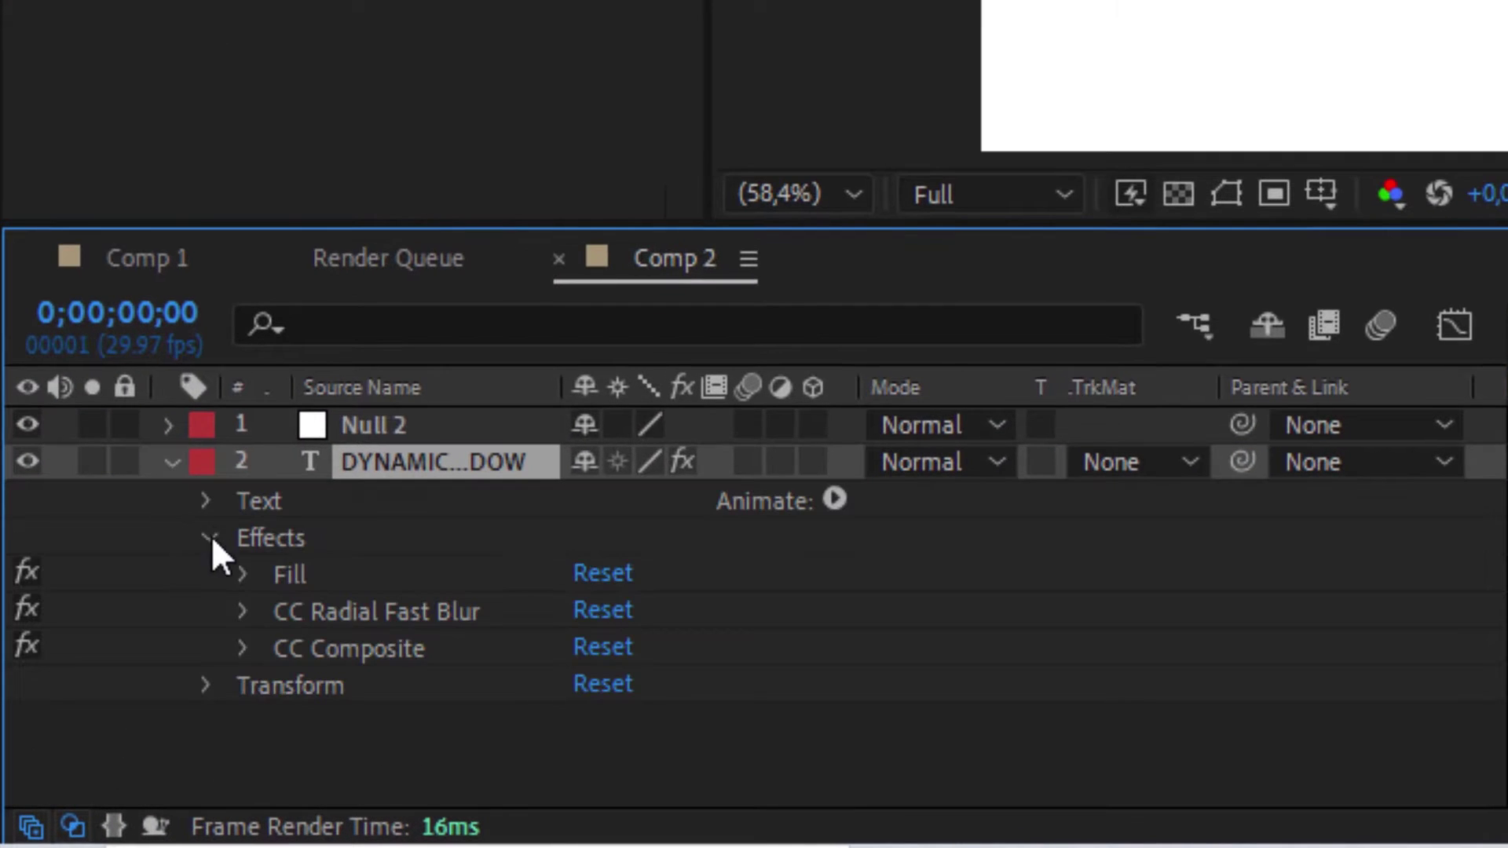
left_click(363, 612)
left_click(240, 613)
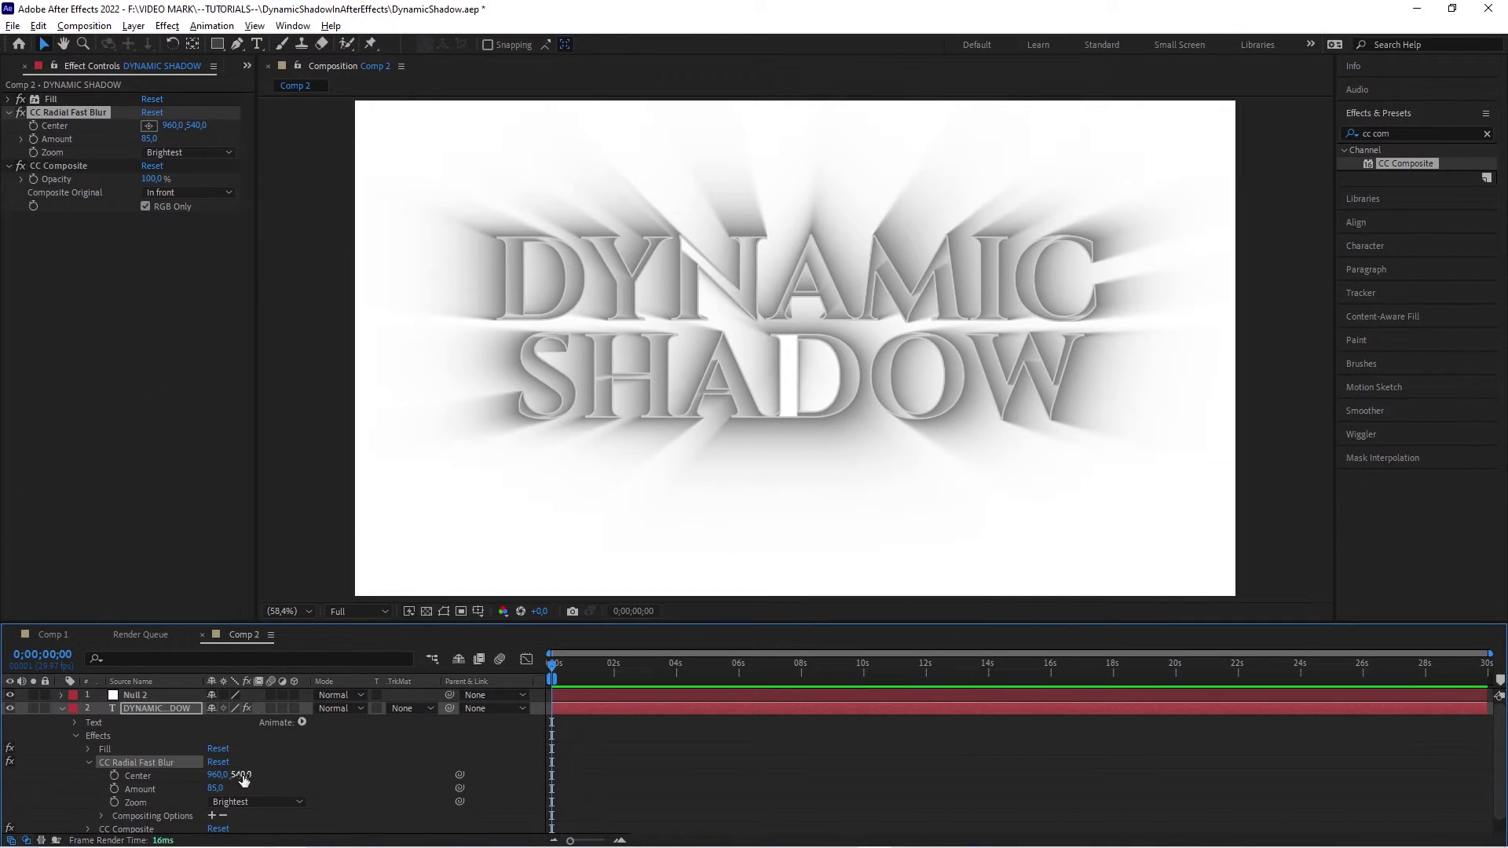
Step: Drag the blur Center down to preview, then undo it back to 960,540
left_click_drag(672, 644, 1001, 658)
mouse_move(364, 780)
left_mouse_down()
mouse_move(449, 736)
mouse_move(160, 671)
mouse_move(360, 765)
left_mouse_up()
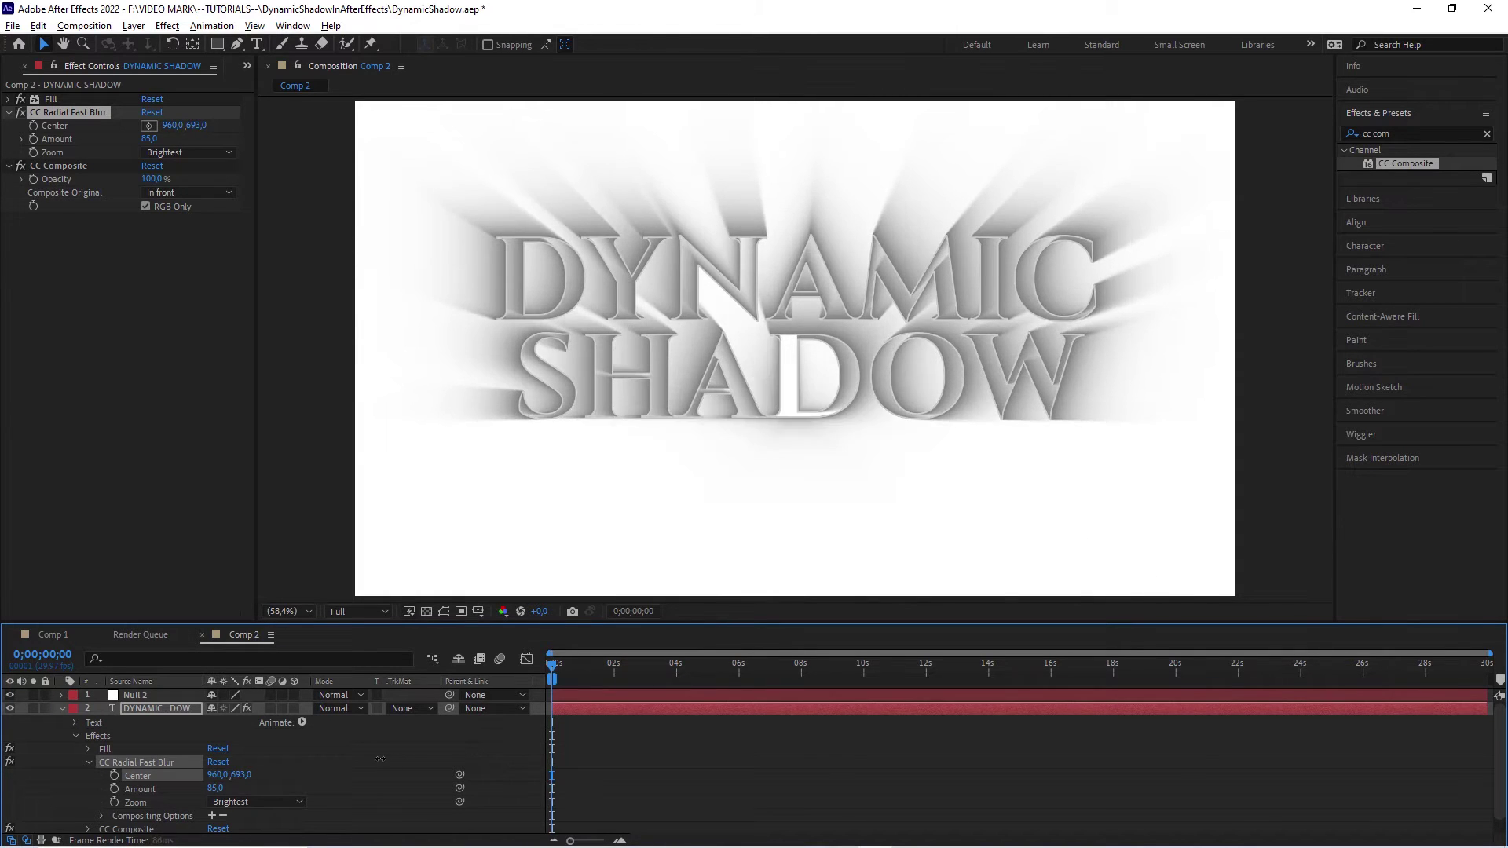
key("ctrl+z")
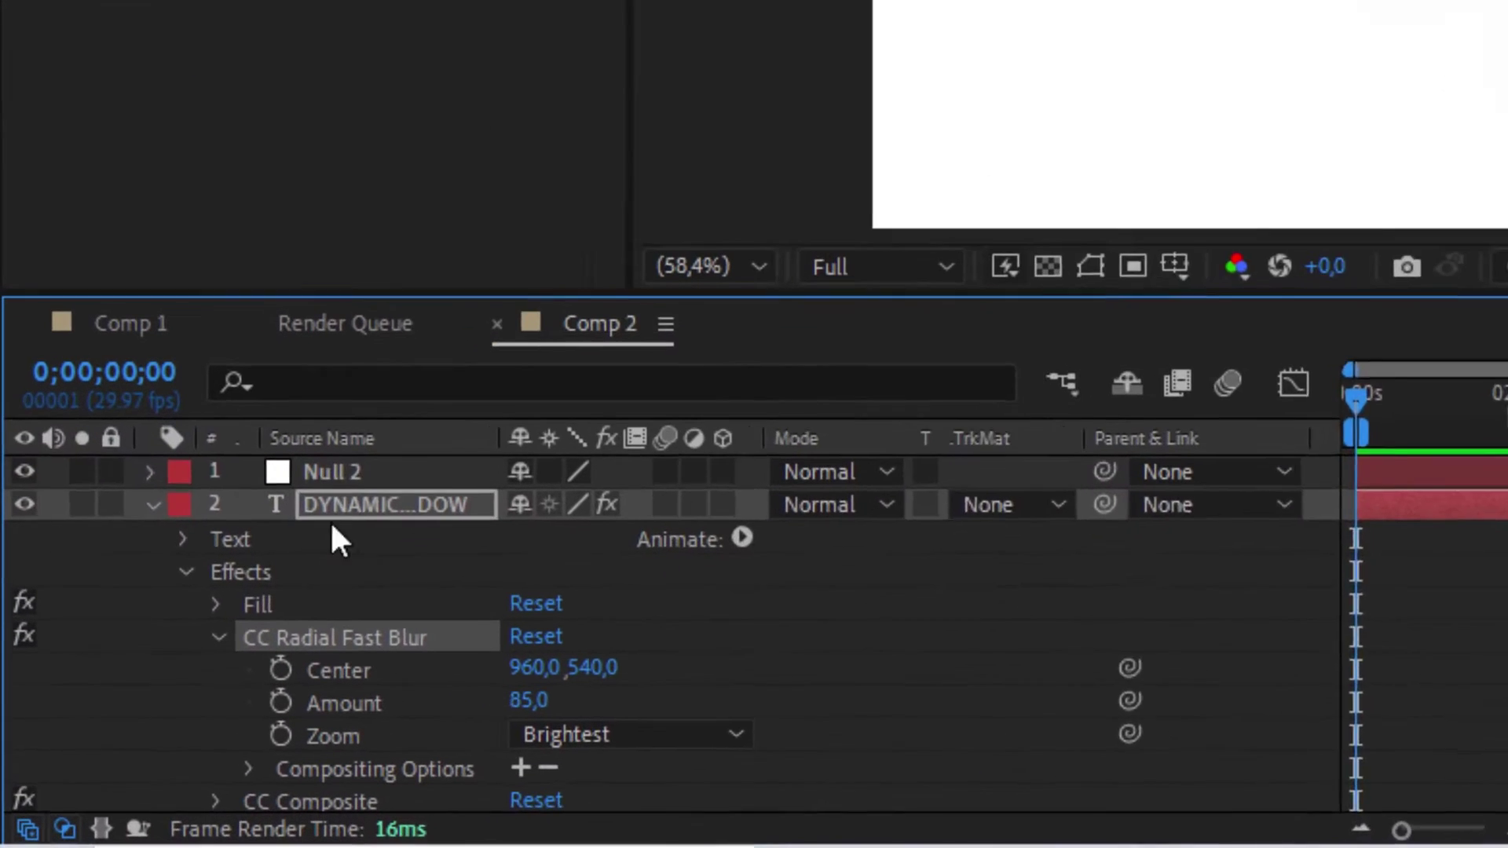
Step: Show only Null 2's Position property, enlarge the timeline, and show layer paths
left_click(332, 472)
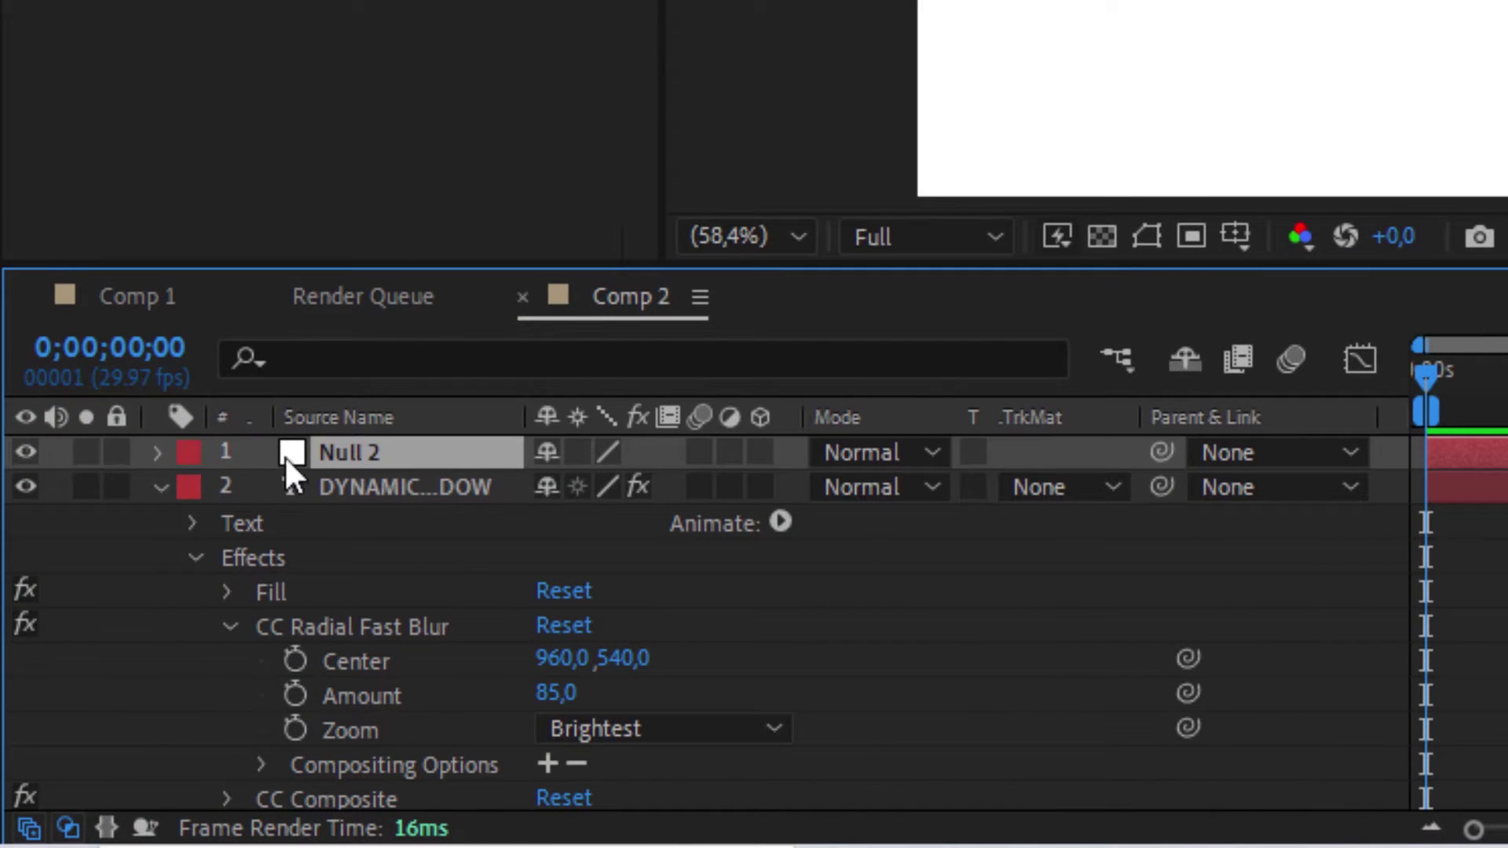
left_click(158, 452)
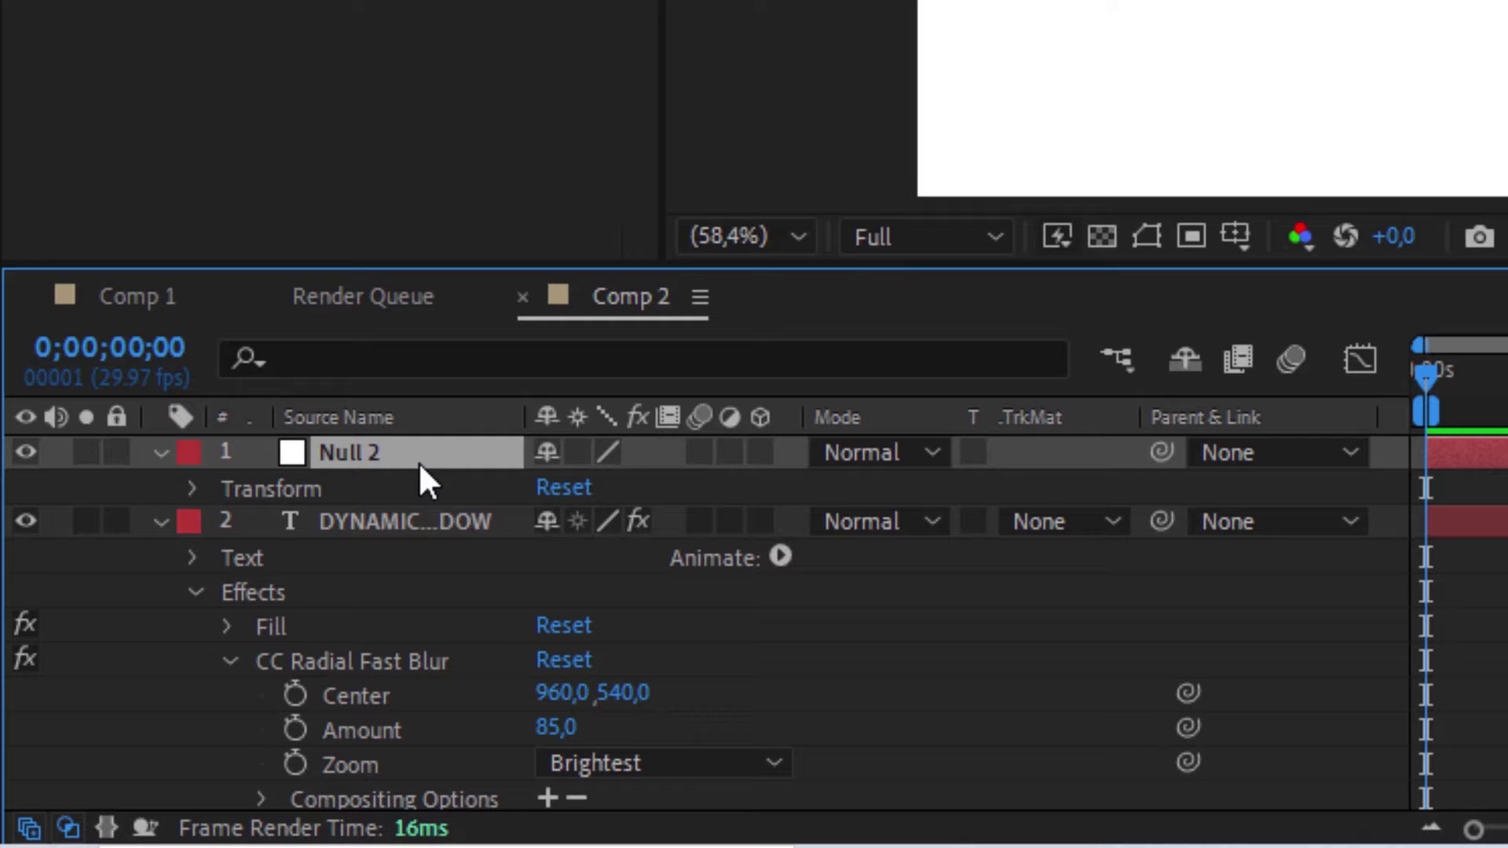
key("p")
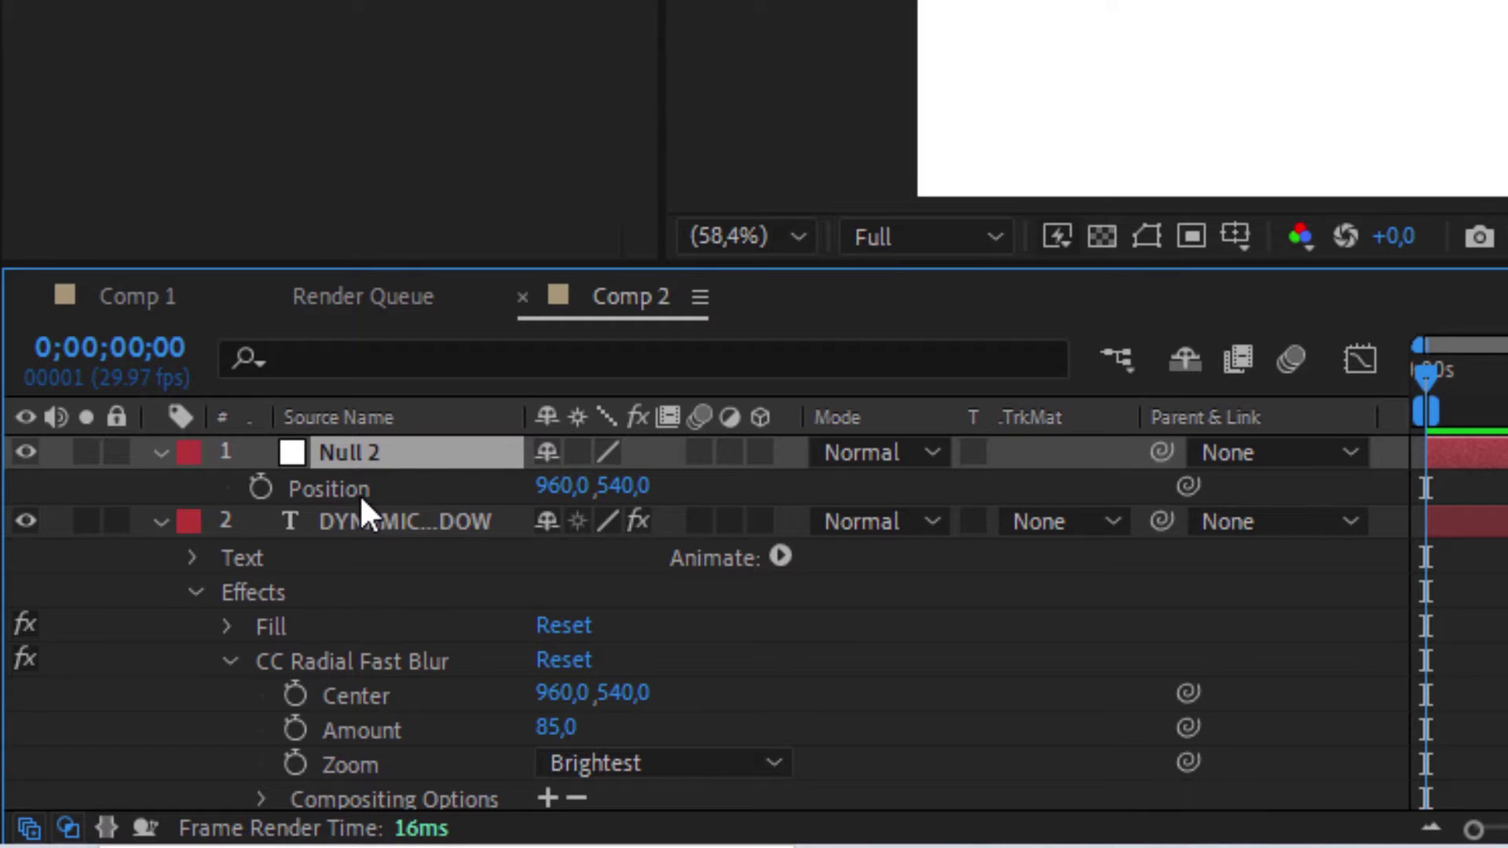
left_click_drag(252, 265, 283, 102)
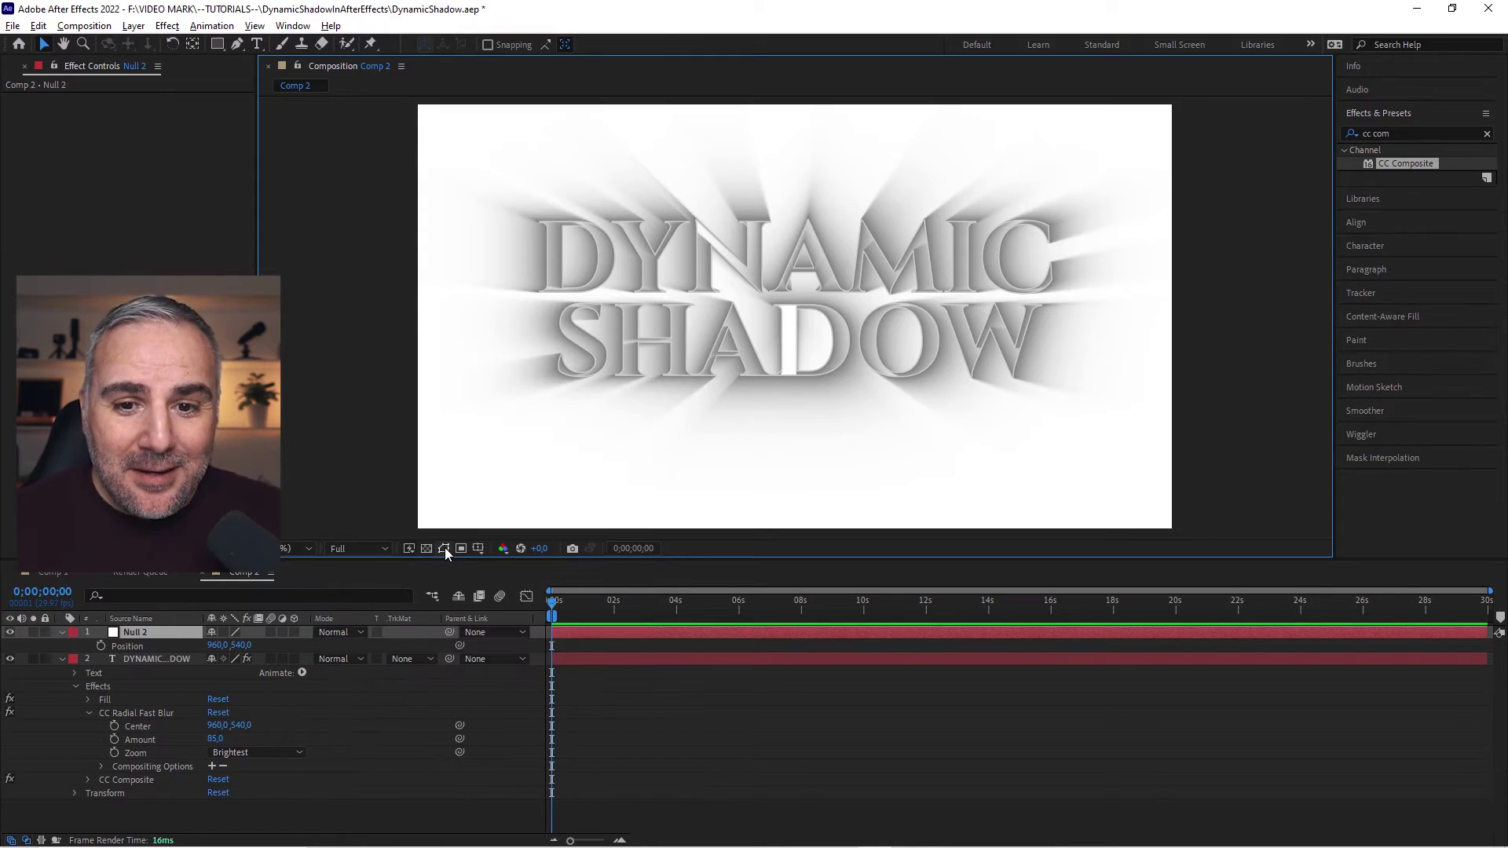
left_click(444, 548)
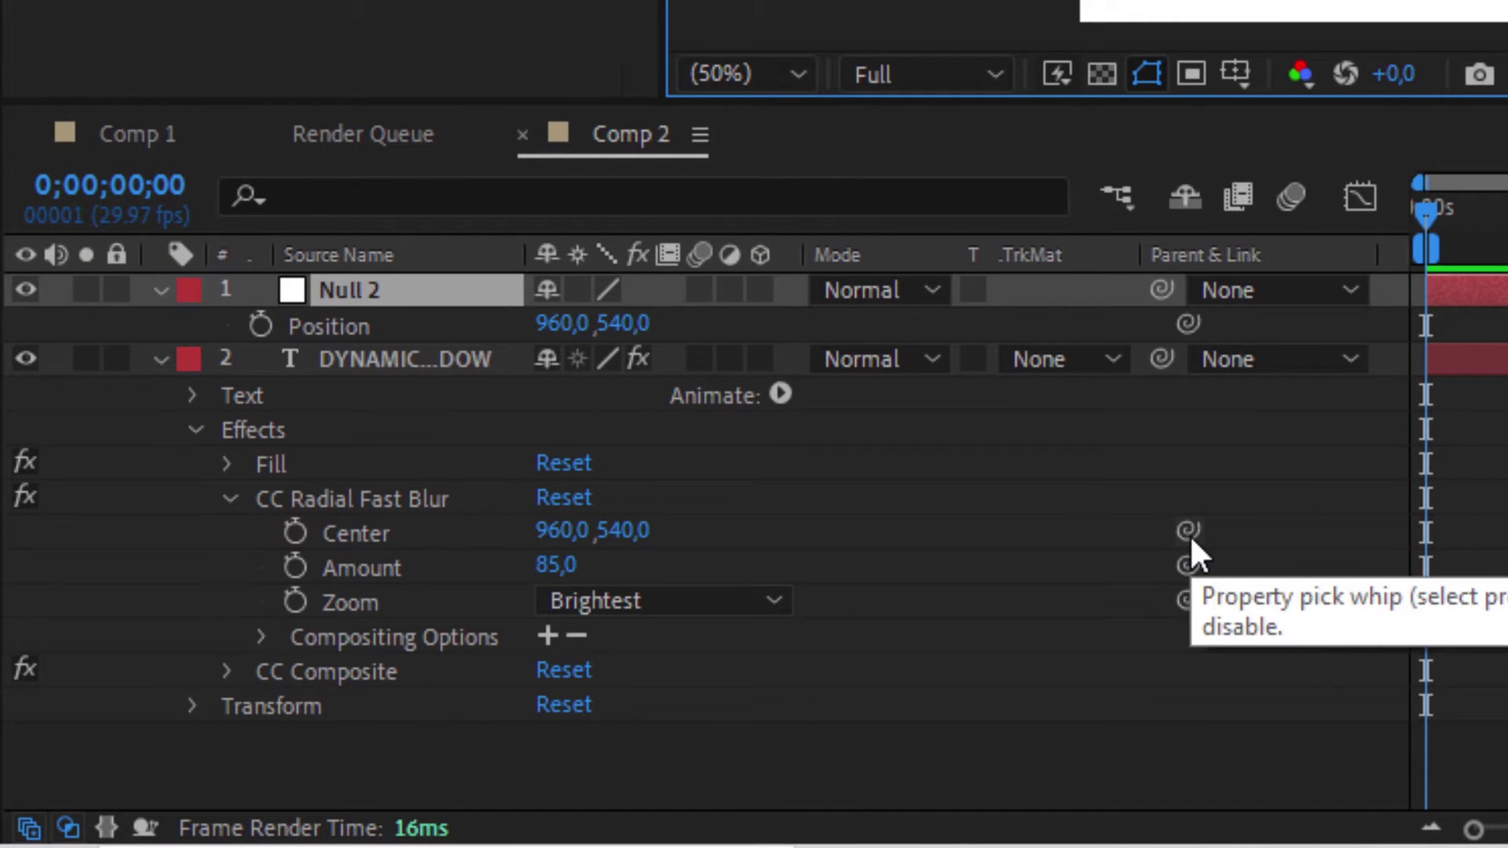
Step: Pick-whip the blur Center to Null 2's Position, undo a stray move, and select Null 2
left_click_drag(1189, 532, 322, 333)
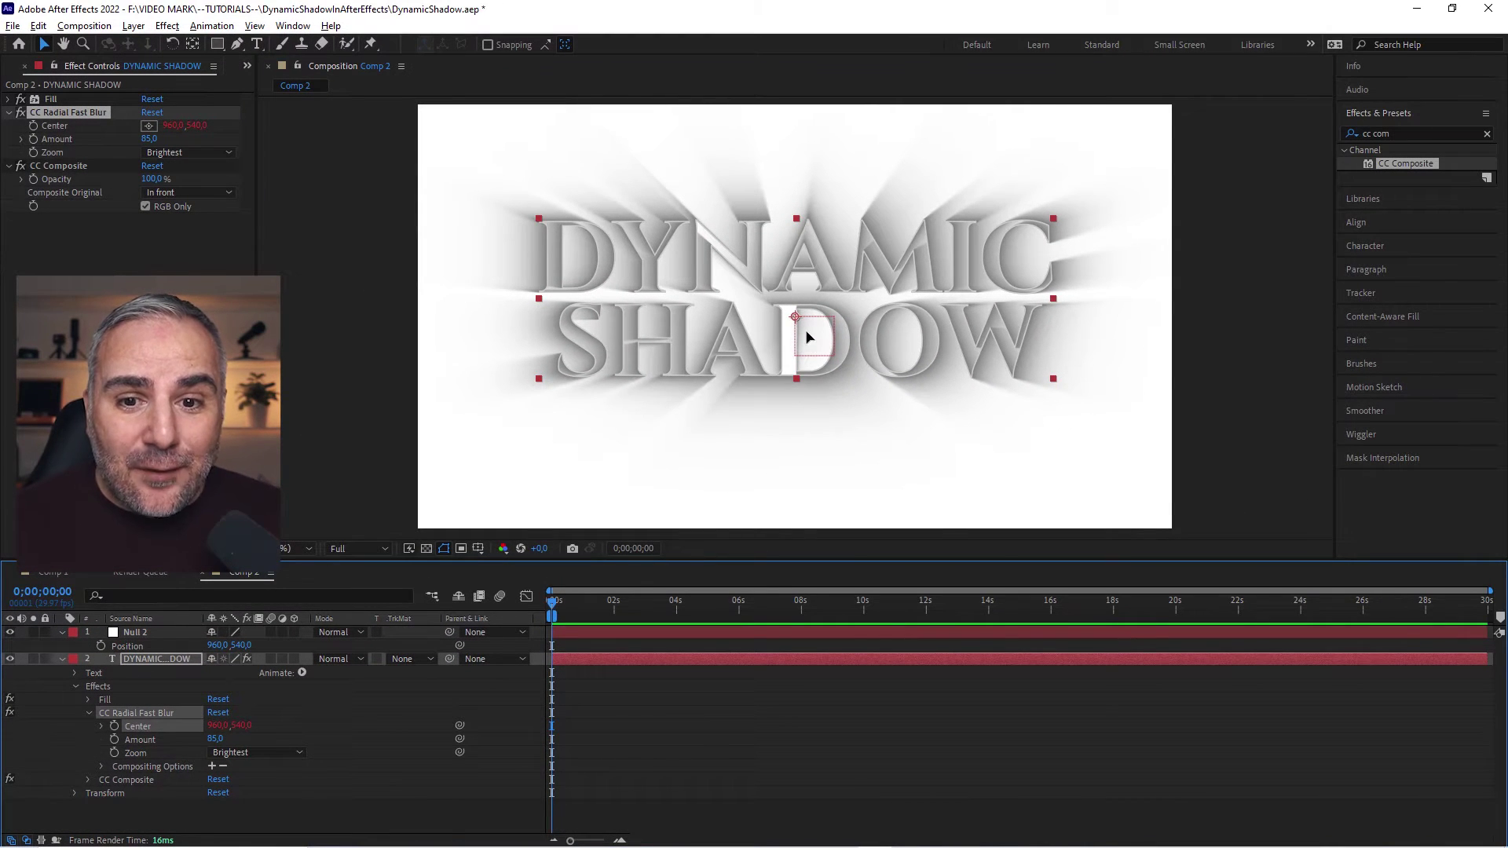
left_click_drag(809, 338, 780, 309)
key("ctrl+z")
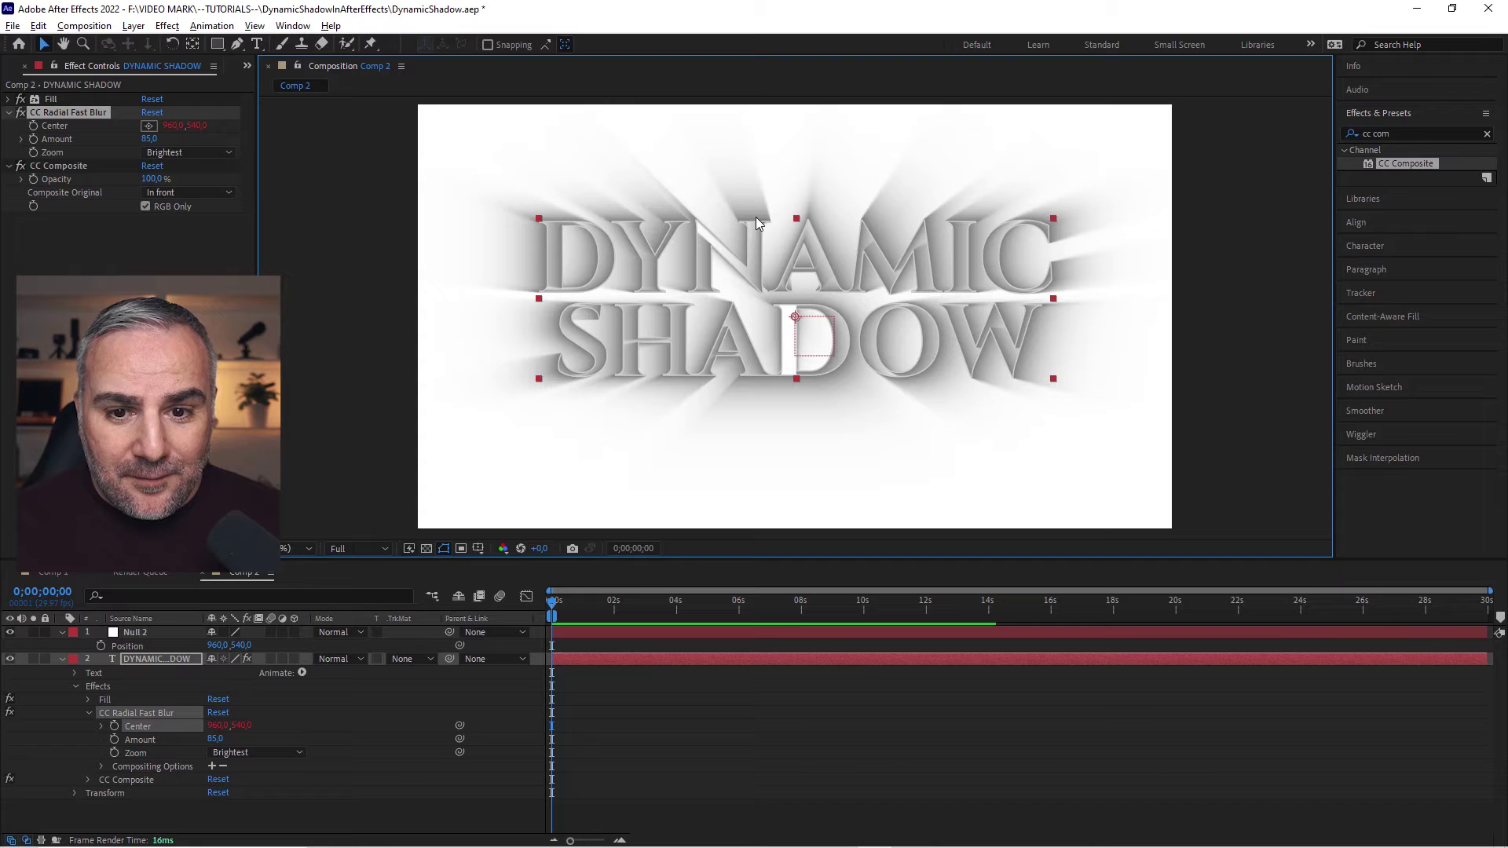
left_click(147, 634)
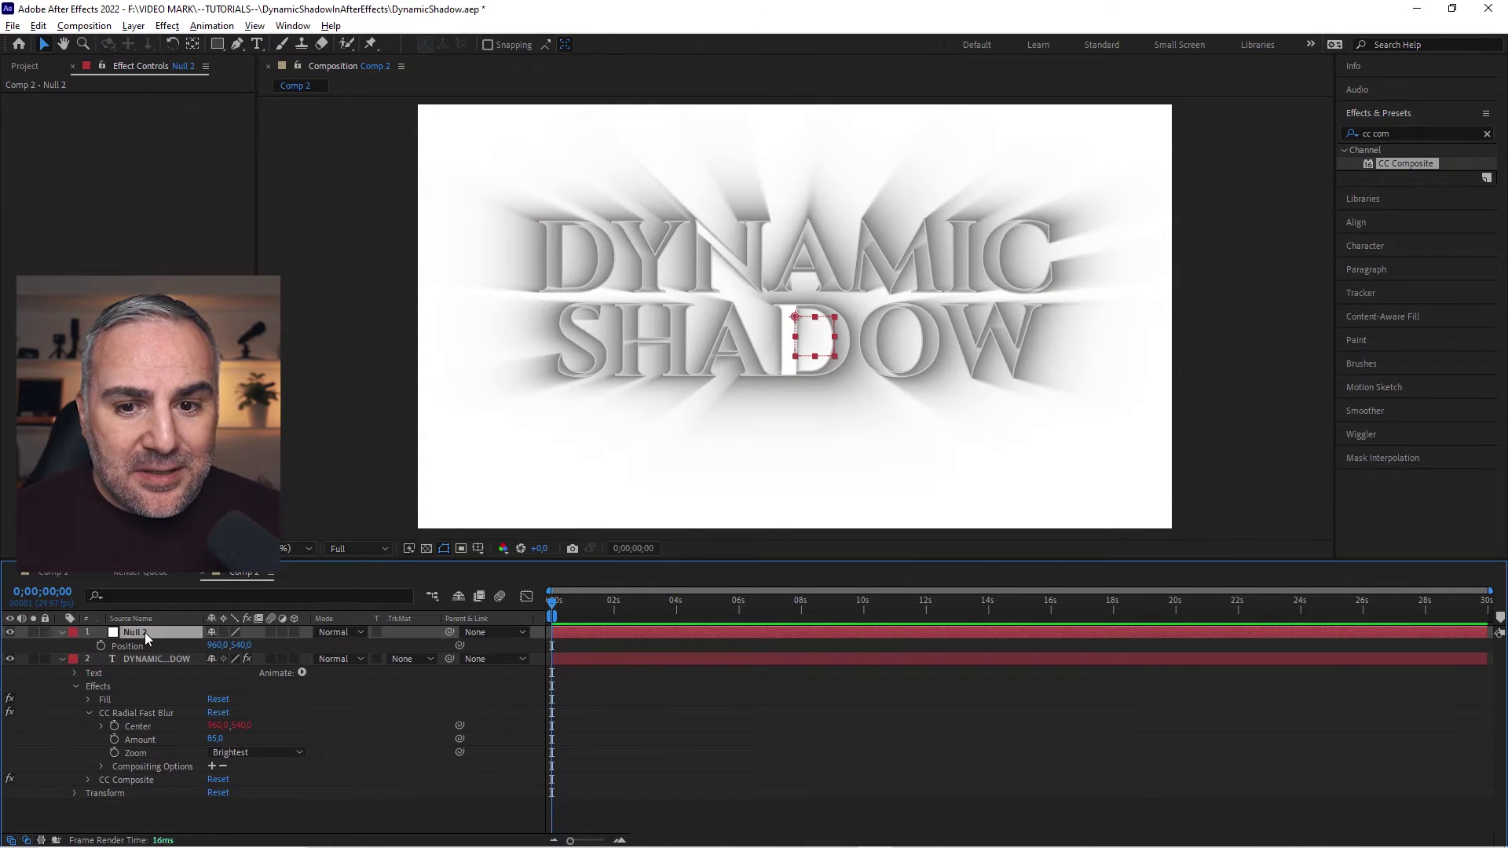
Step: Keyframe Null 2 above DYNAMIC, below-left of SHADOW, then right of the text at 5;20
left_click_drag(789, 318, 1115, 446)
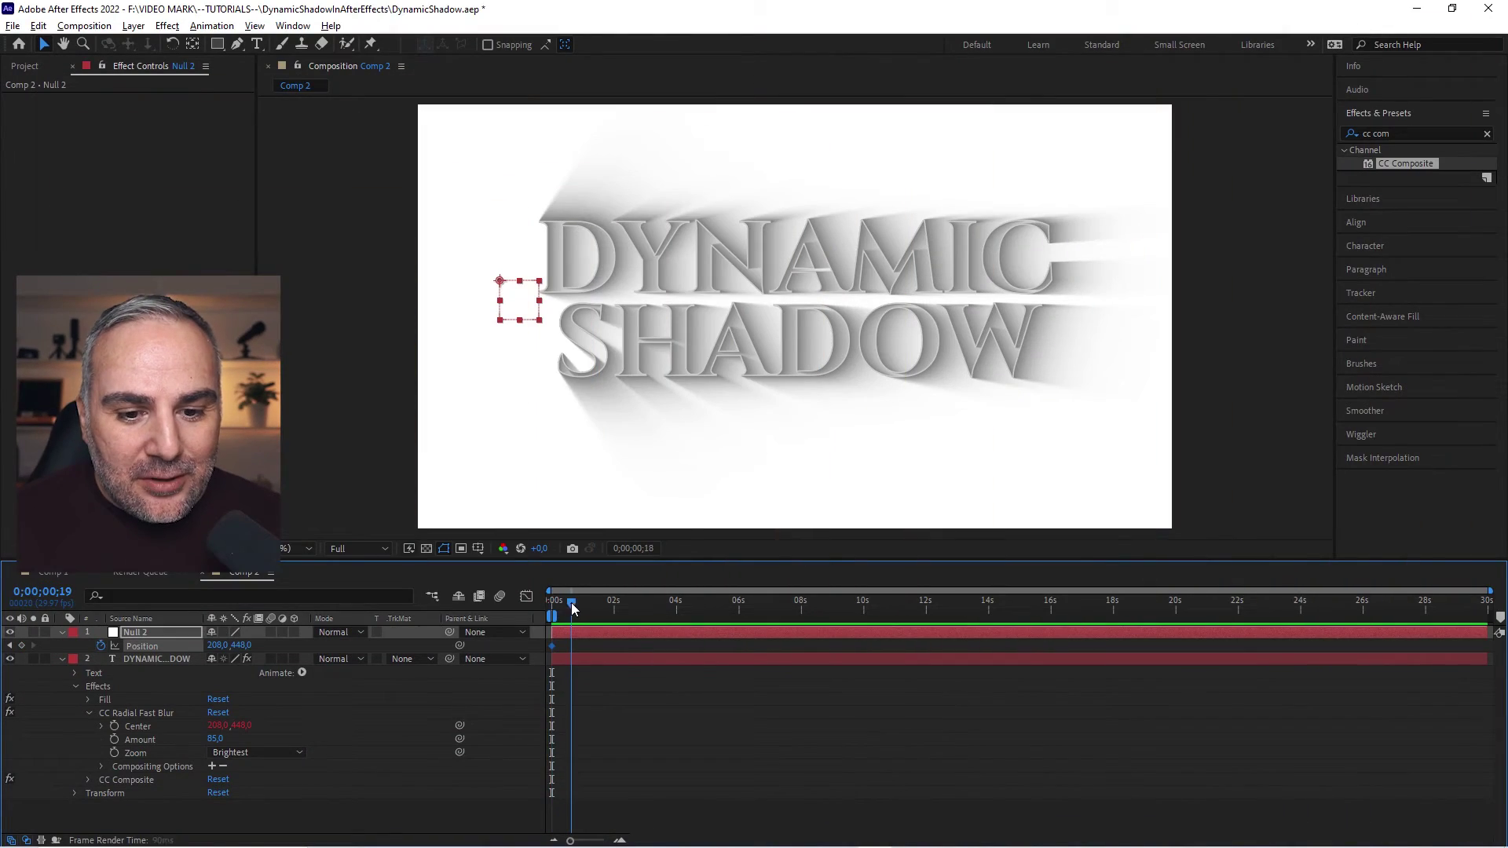
left_click_drag(516, 300, 872, 507)
left_click(583, 633)
key("space")
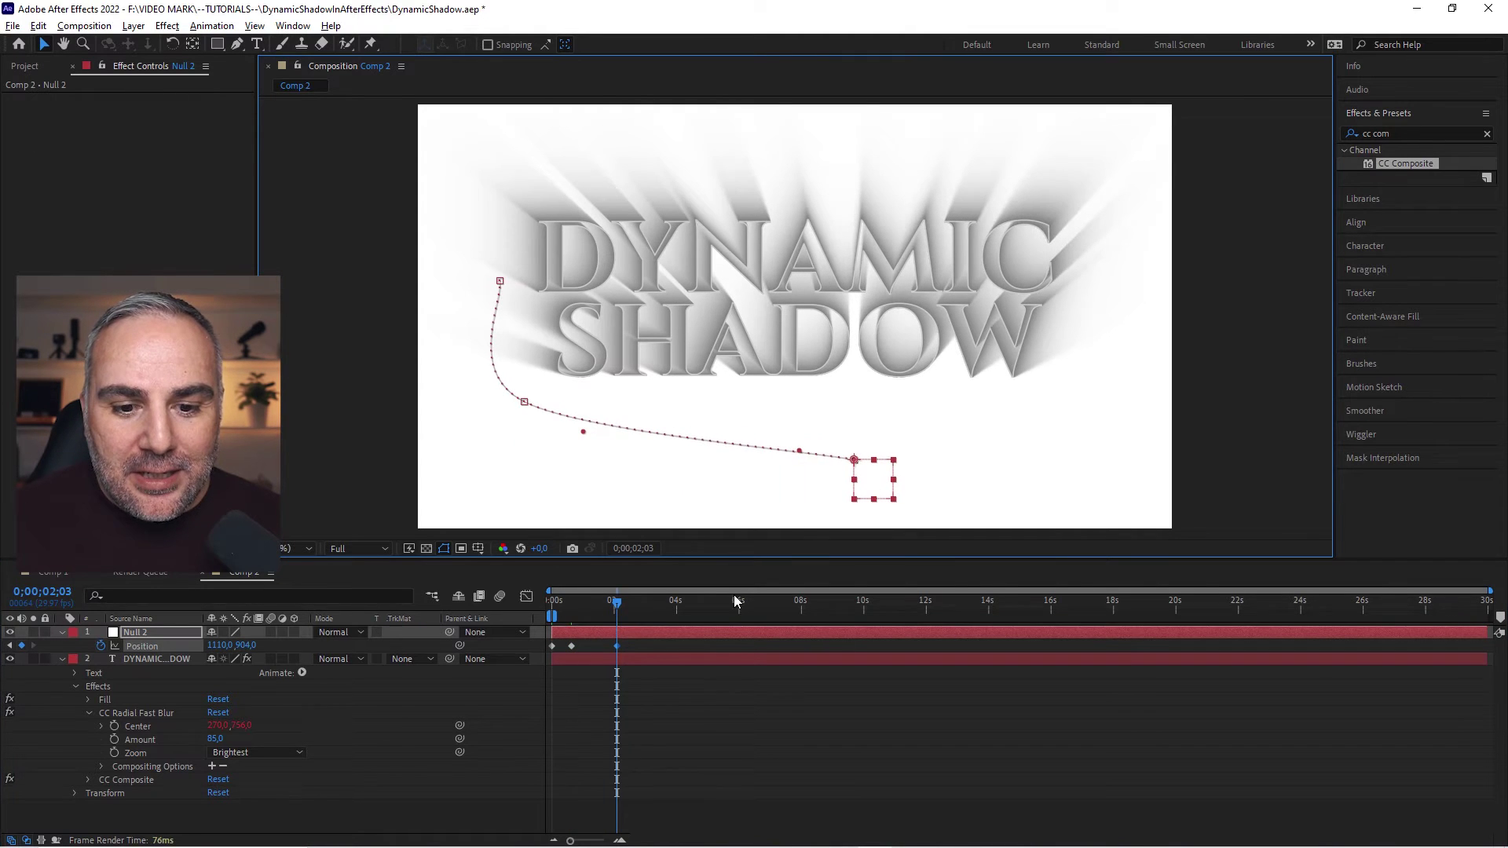
left_click_drag(684, 614, 728, 605)
left_click_drag(887, 491, 1125, 424)
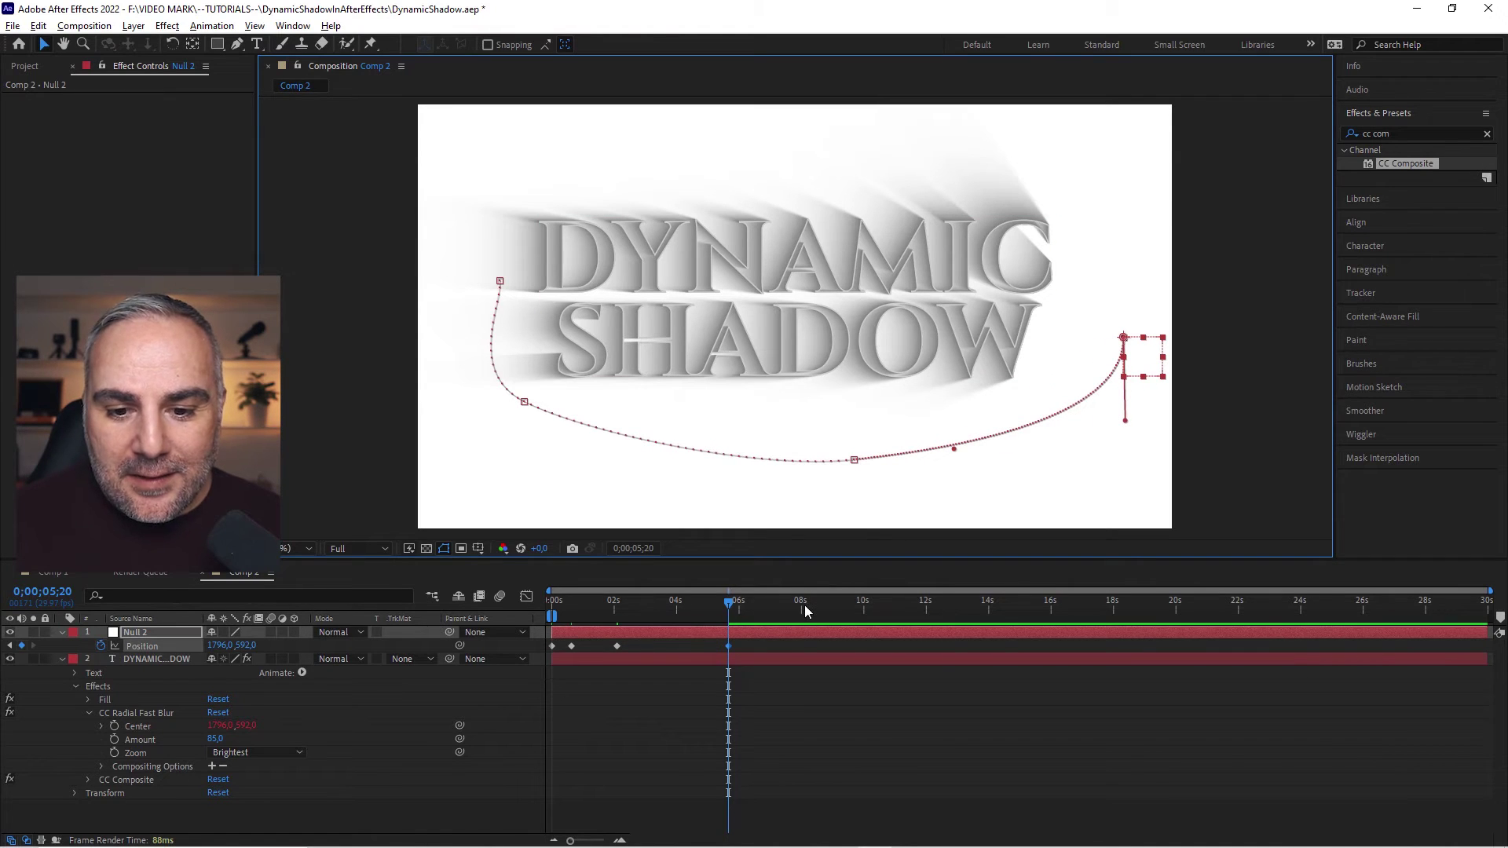
Step: Add null keyframes at 8;03, 11;20 and 13;02, tweak the motion path, and preview
left_click(805, 611)
left_click_drag(1159, 364, 471, 212)
left_click(867, 615)
left_click(959, 604)
left_click_drag(471, 329, 538, 477)
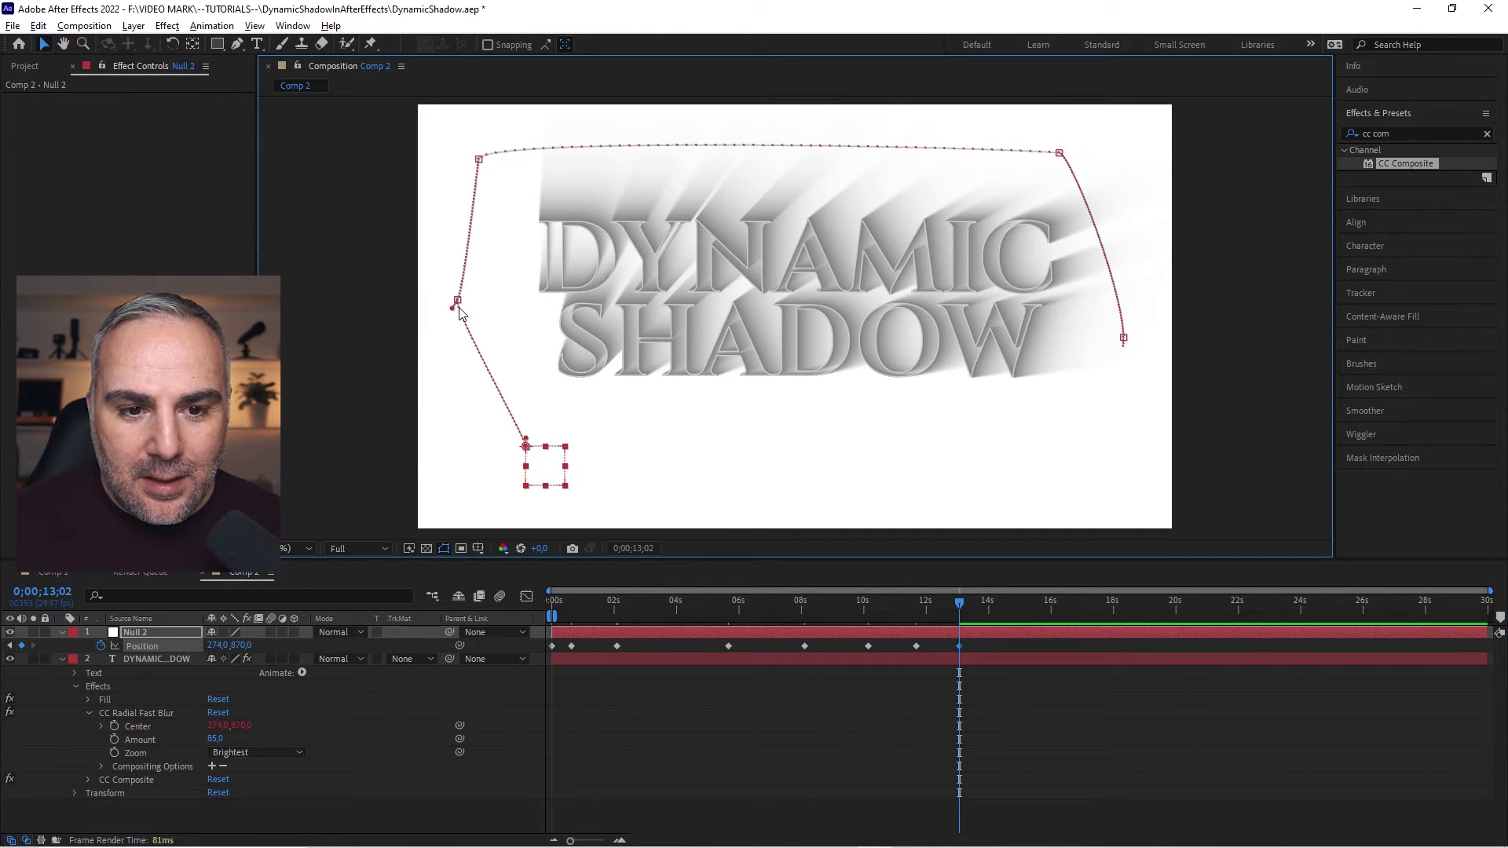
left_click_drag(456, 305, 474, 339)
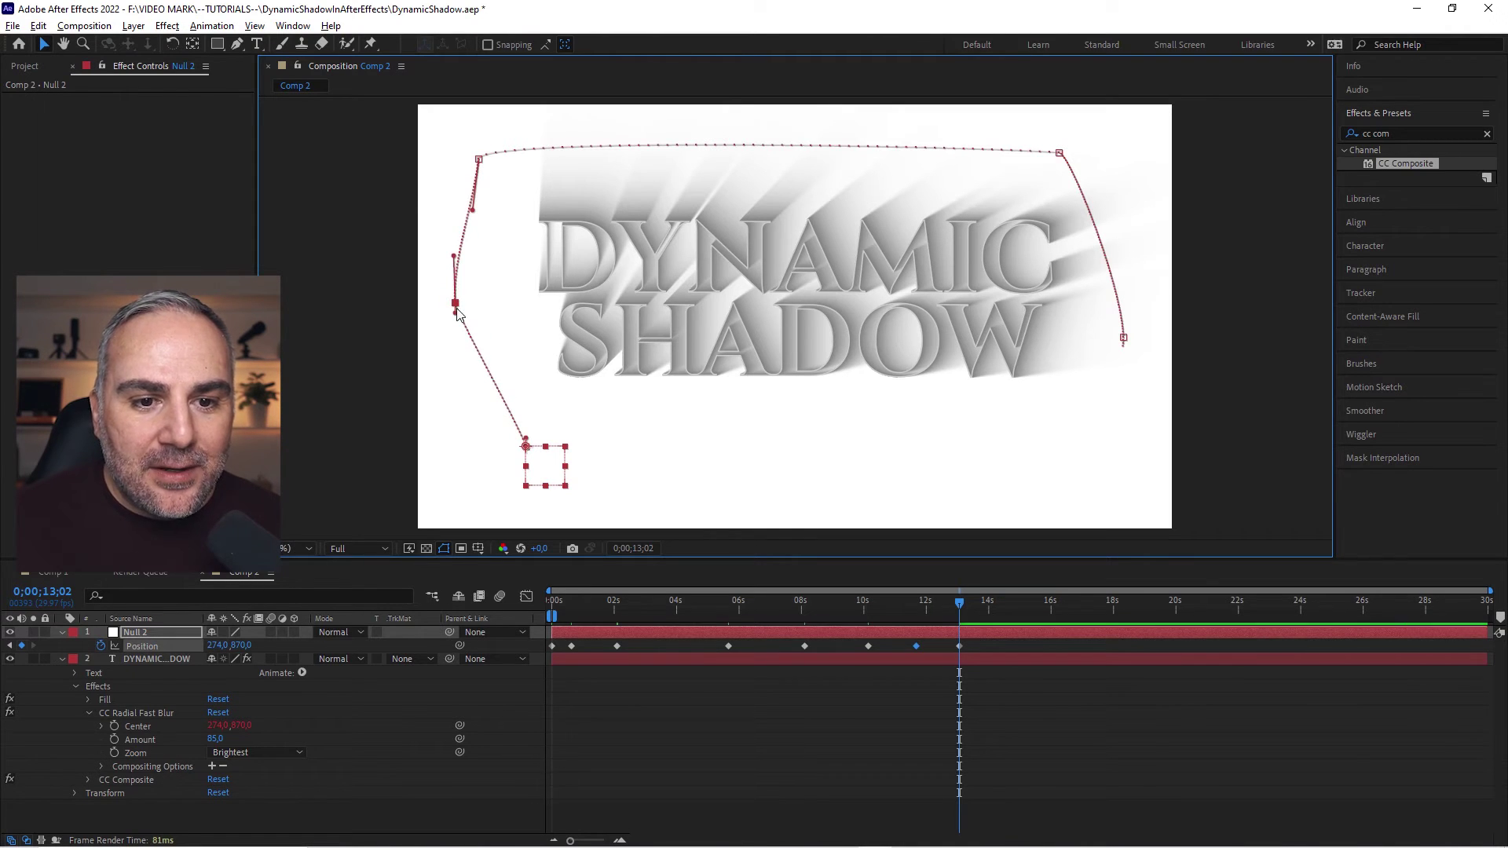
left_click(854, 738)
key("space")
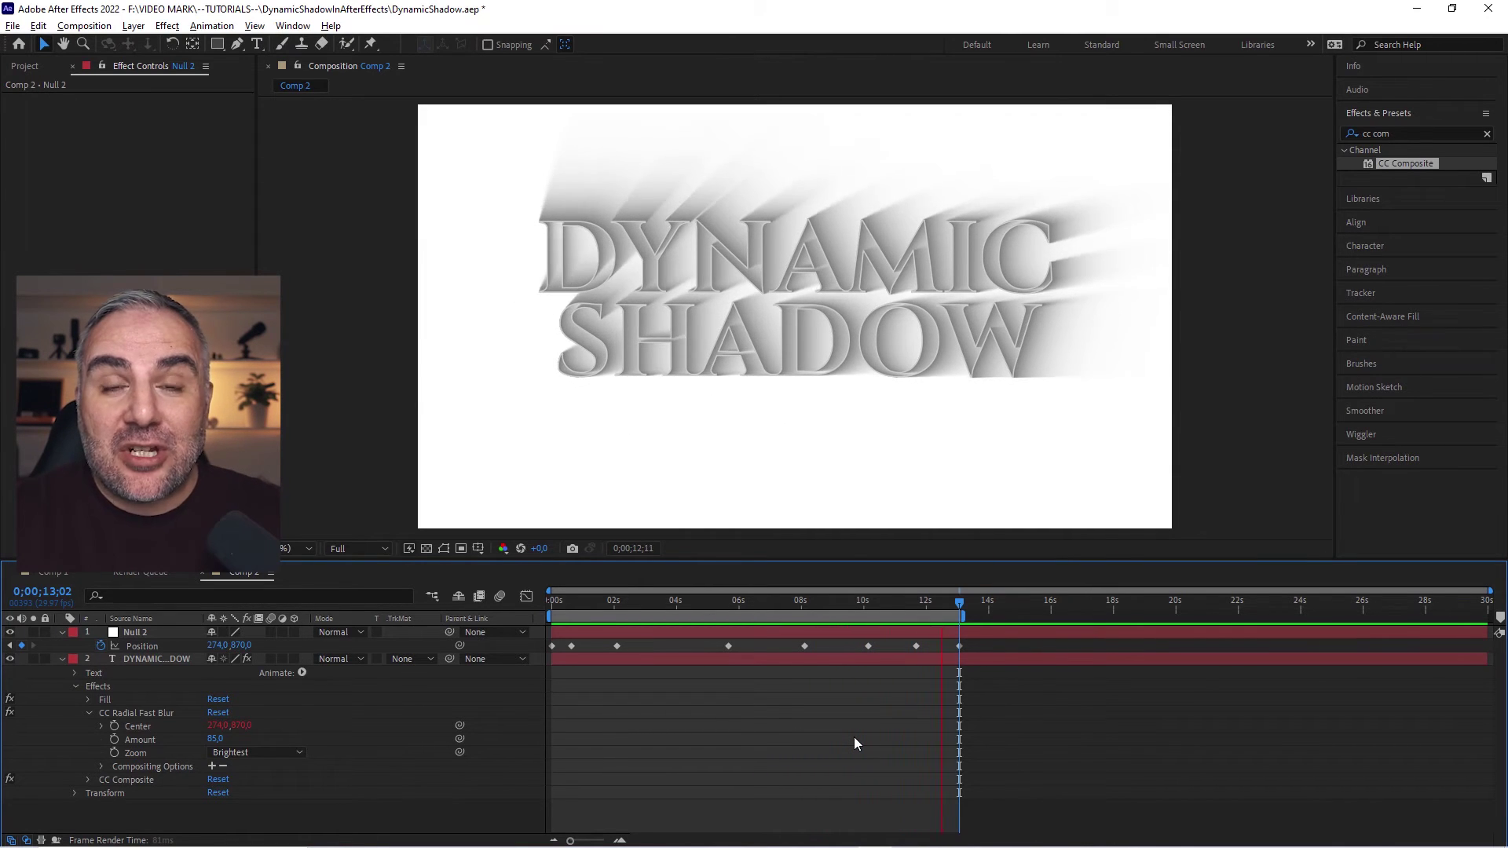
left_click(626, 601)
key("u")
left_click(135, 652)
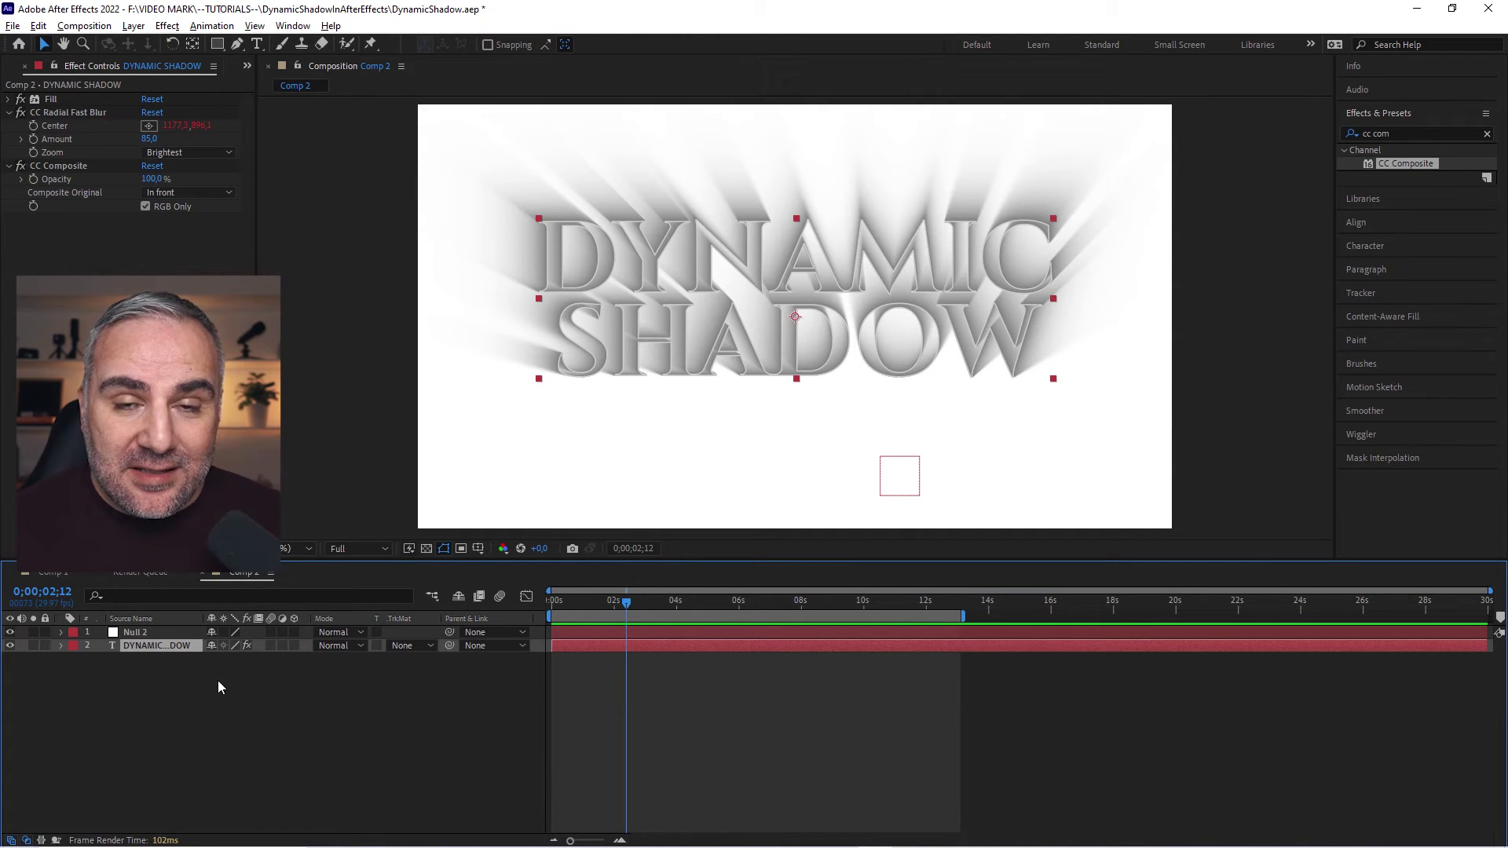
left_click(14, 169)
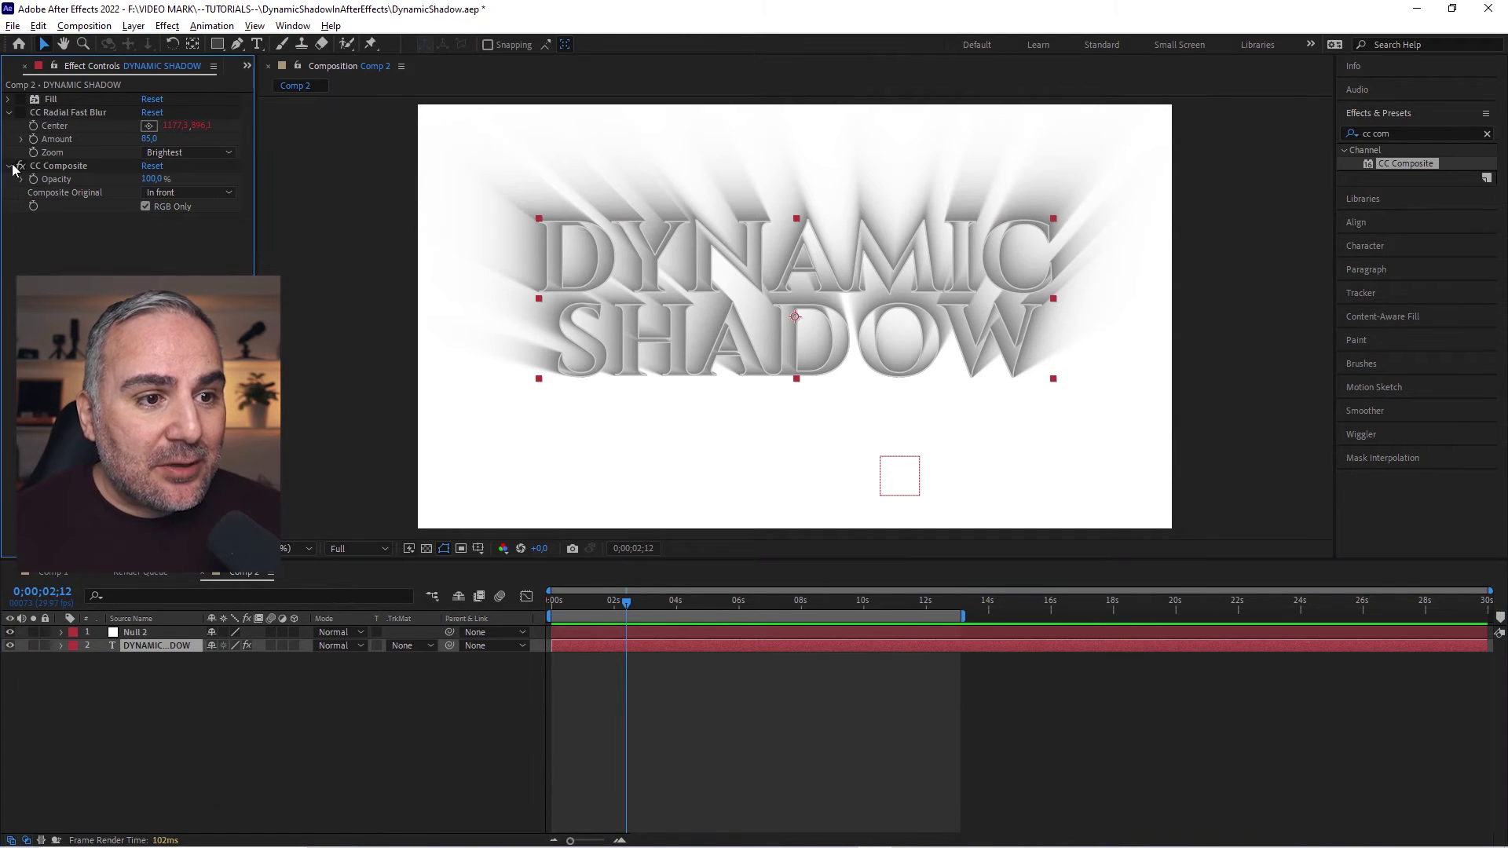
left_click(21, 171)
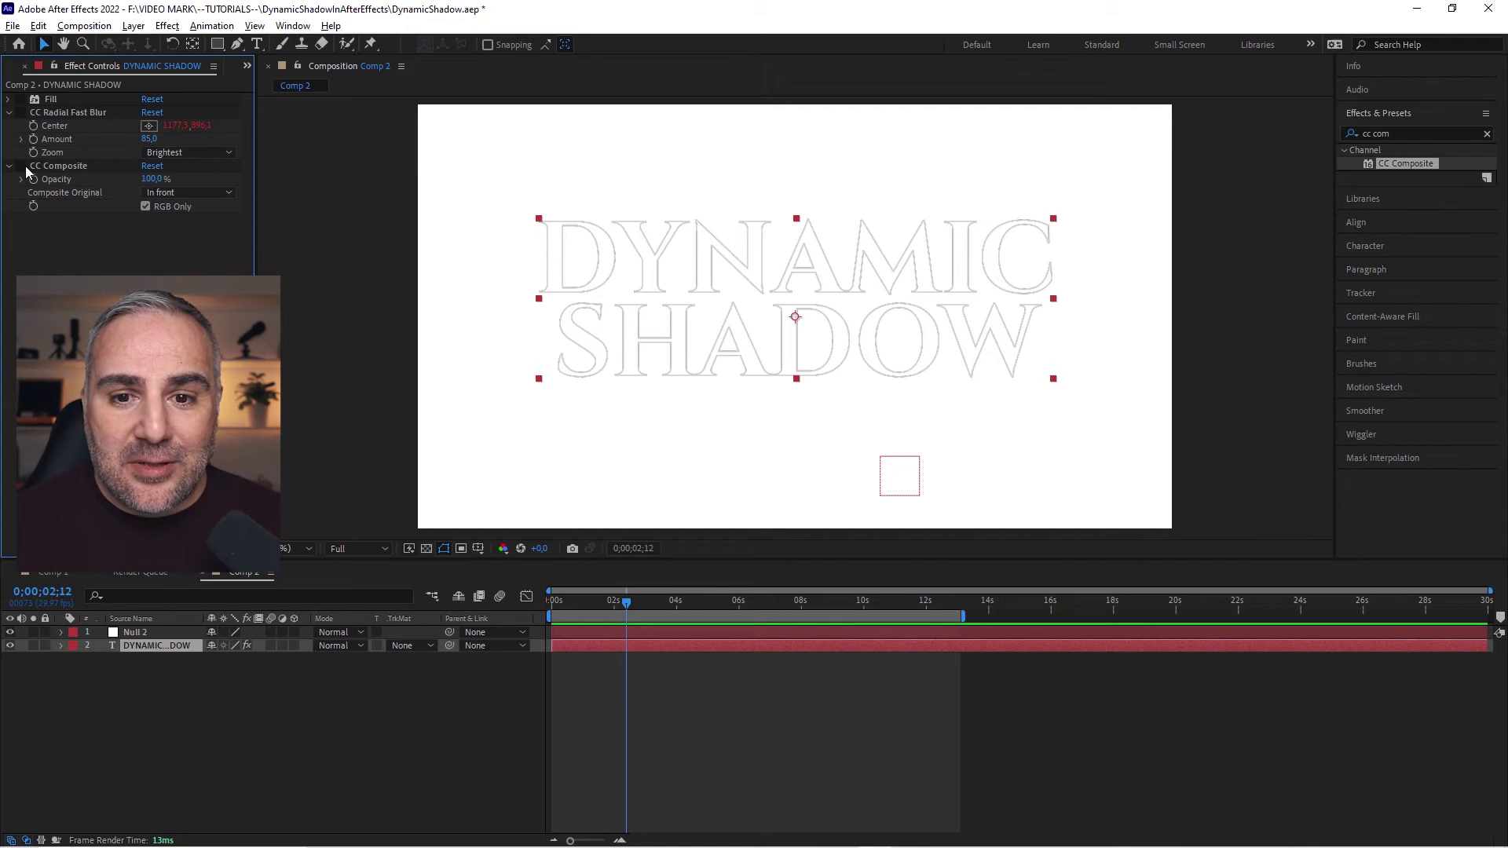
left_click(131, 646)
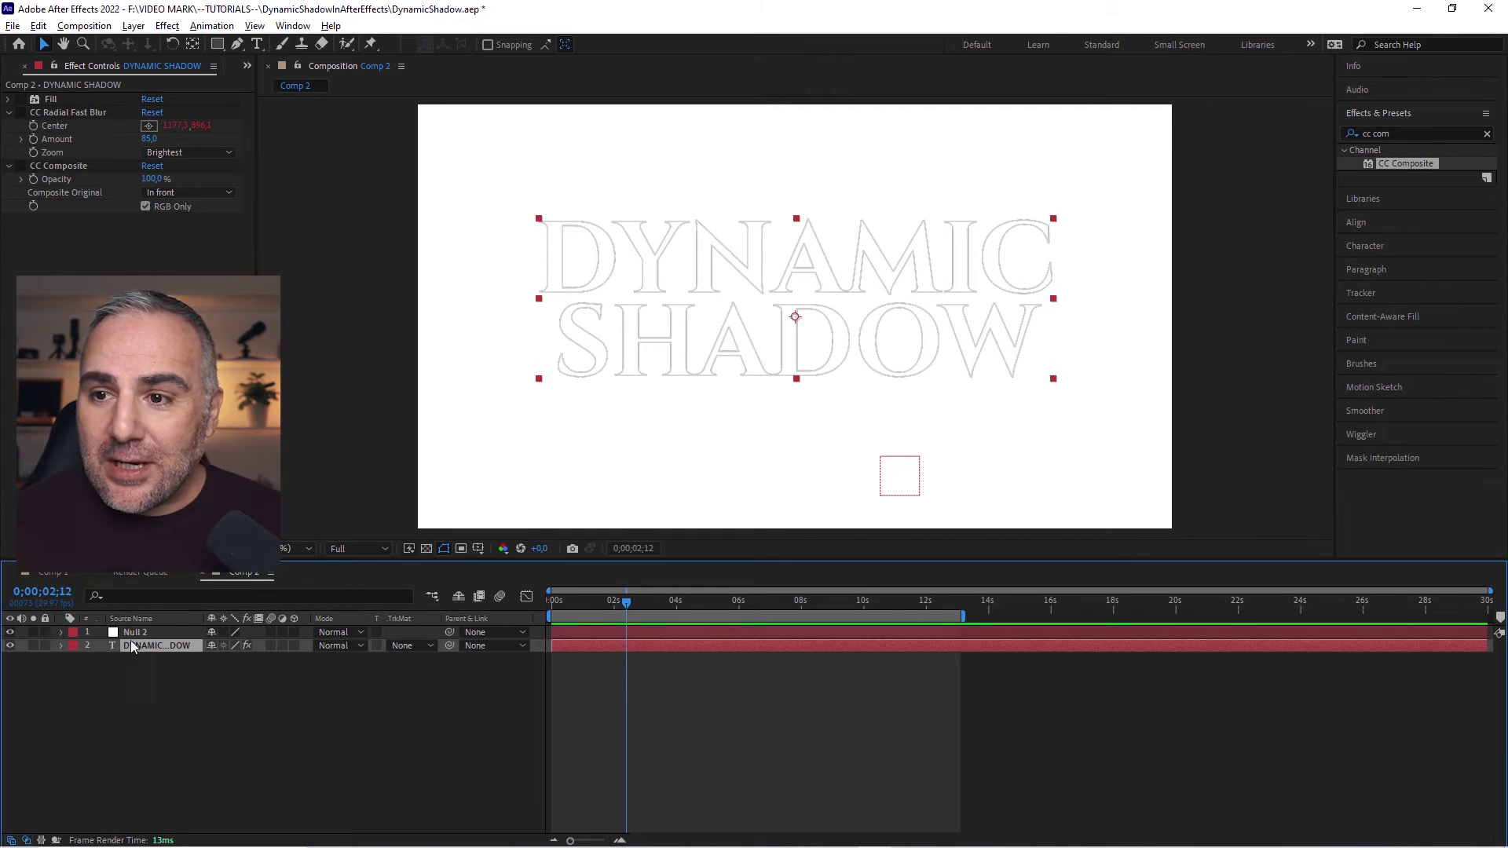
left_click(1365, 246)
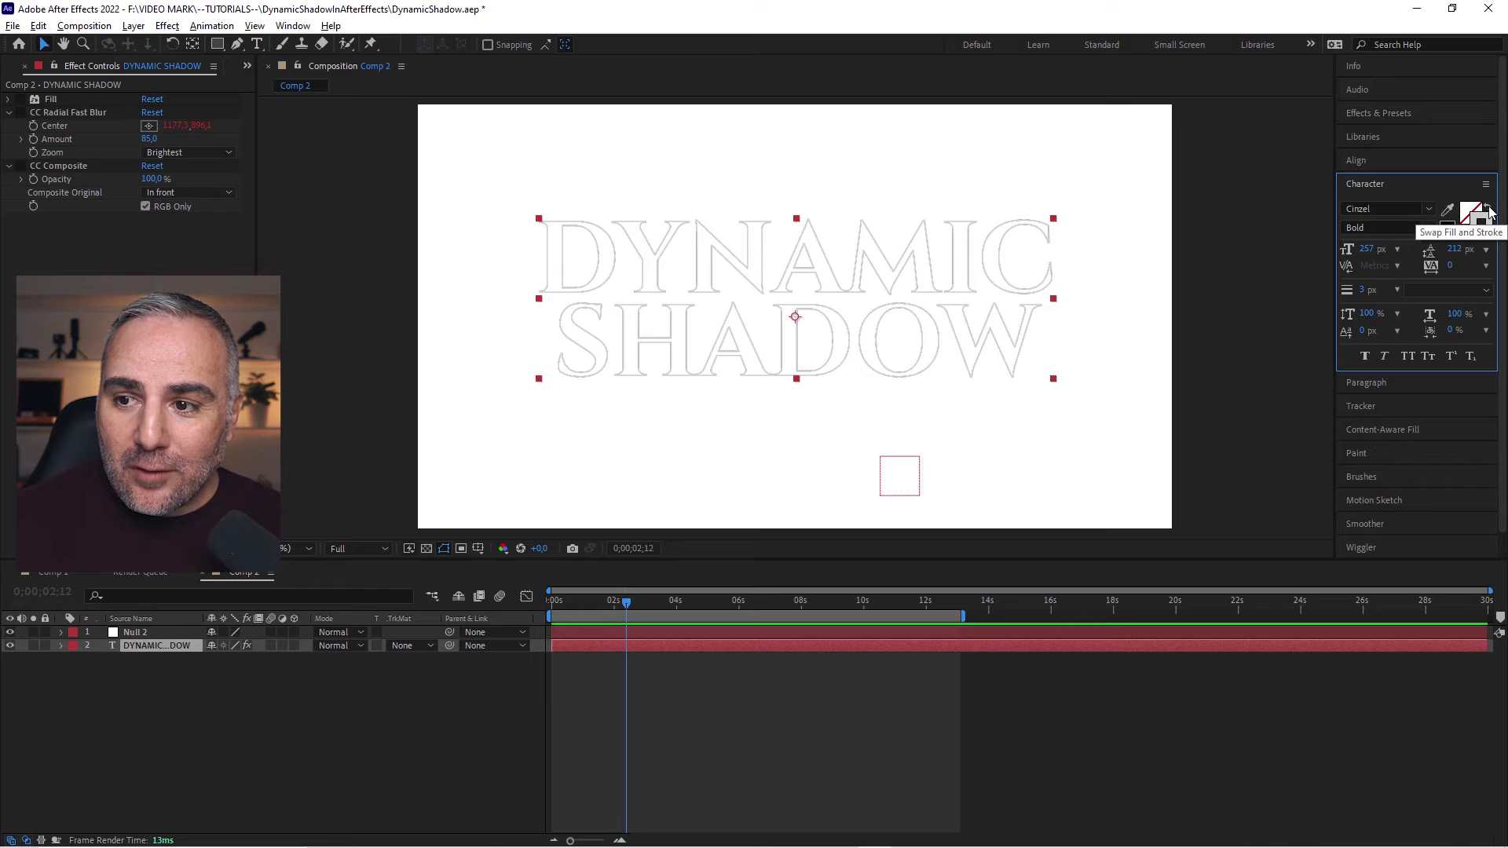
left_click(1488, 211)
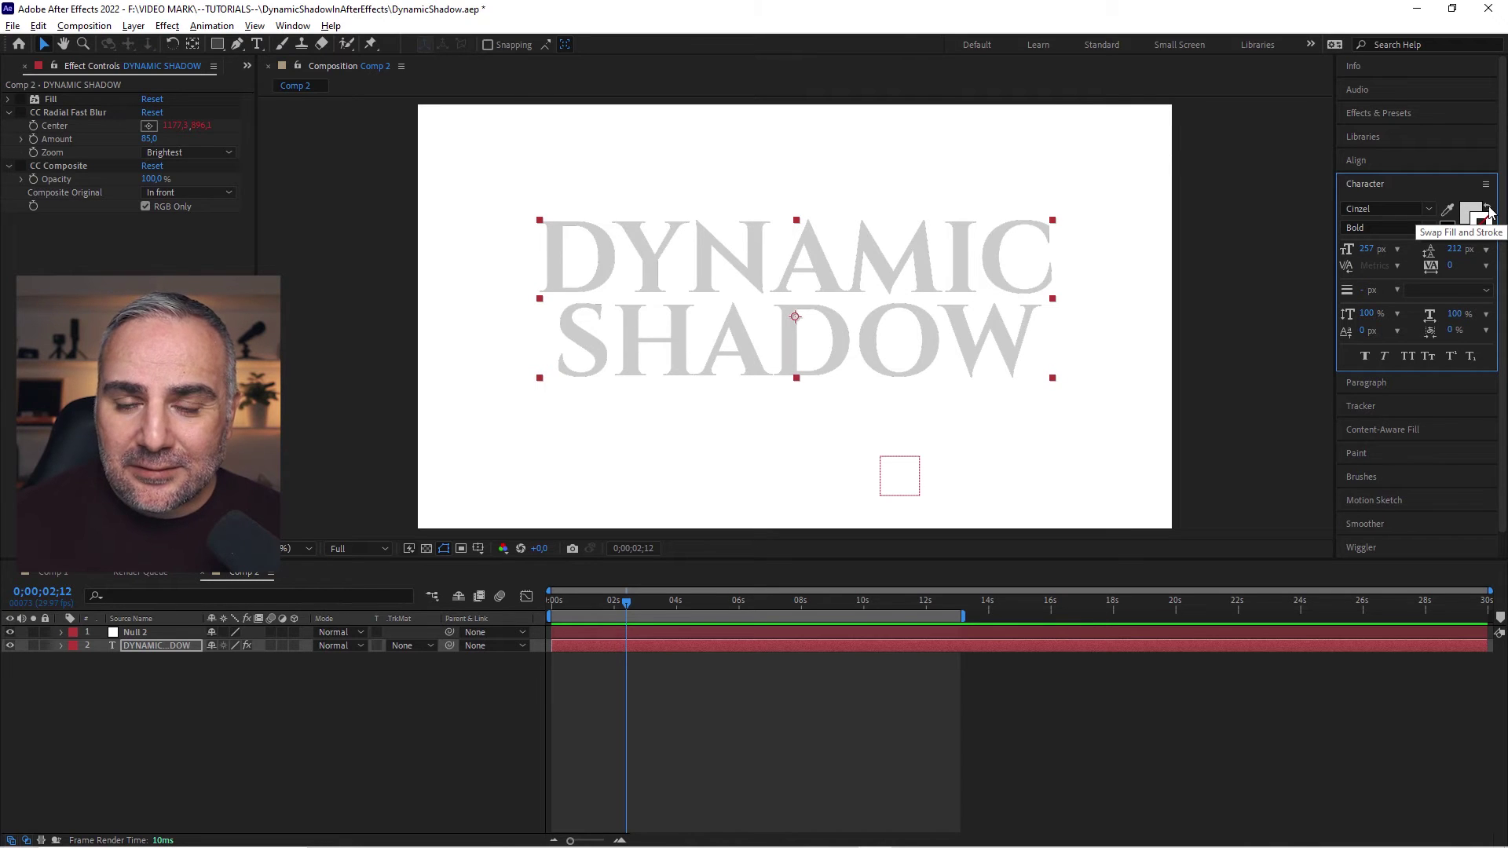
left_click(1489, 210)
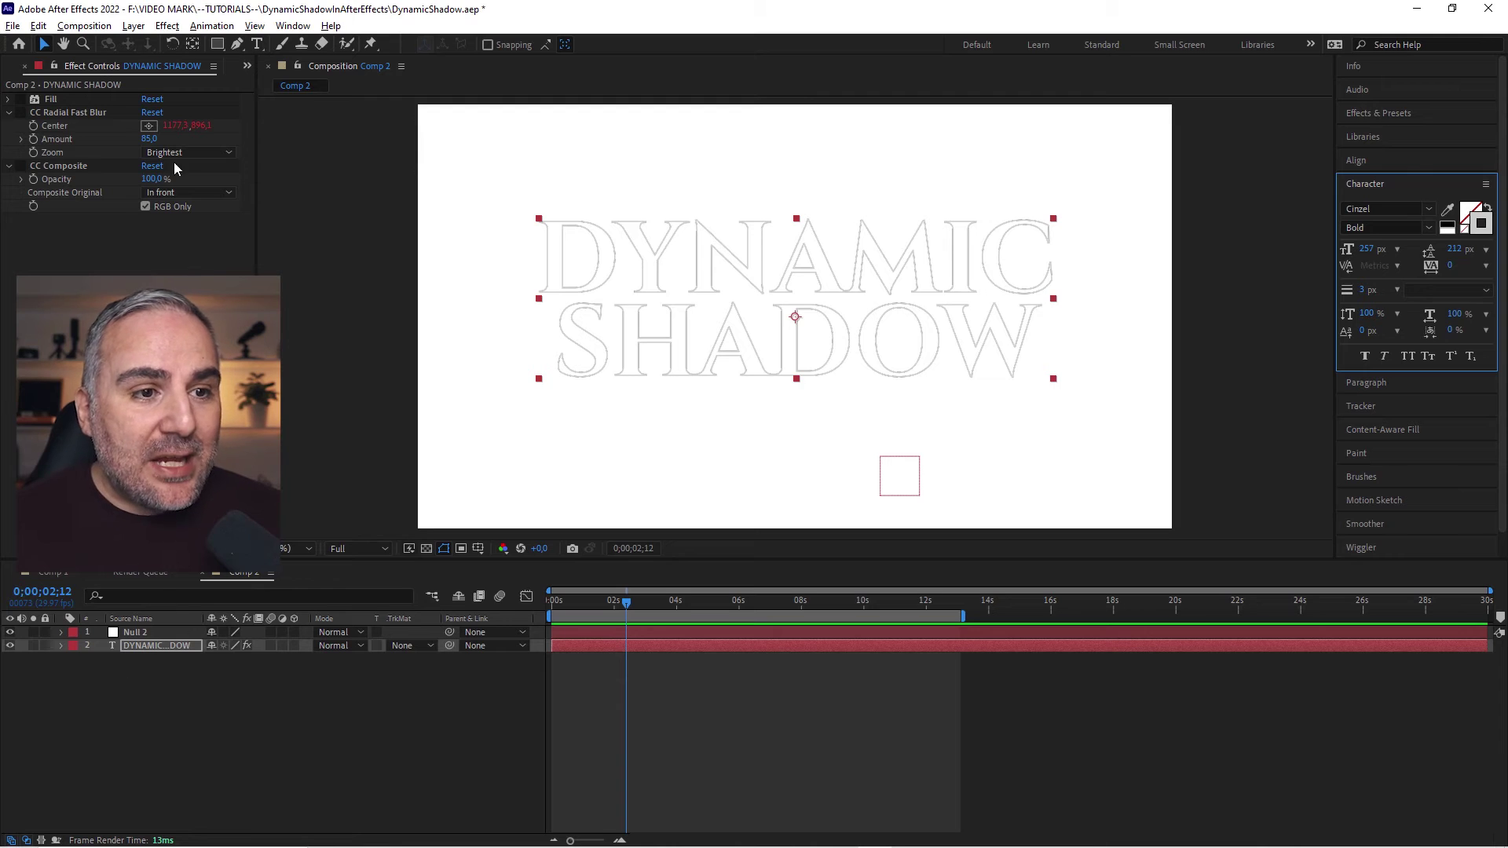
left_click(22, 99)
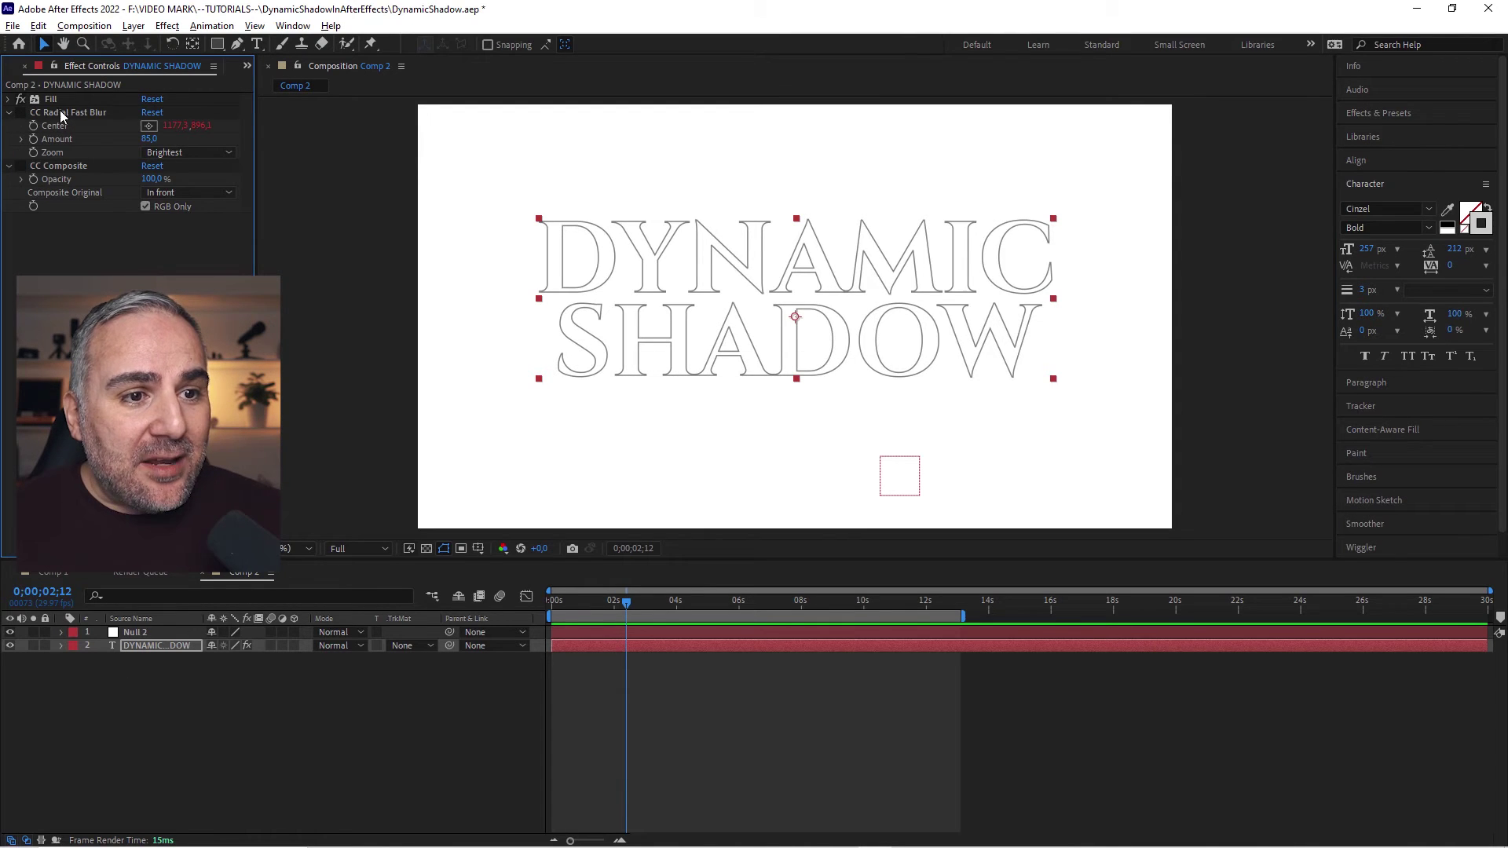
left_click(47, 114)
left_click(22, 114)
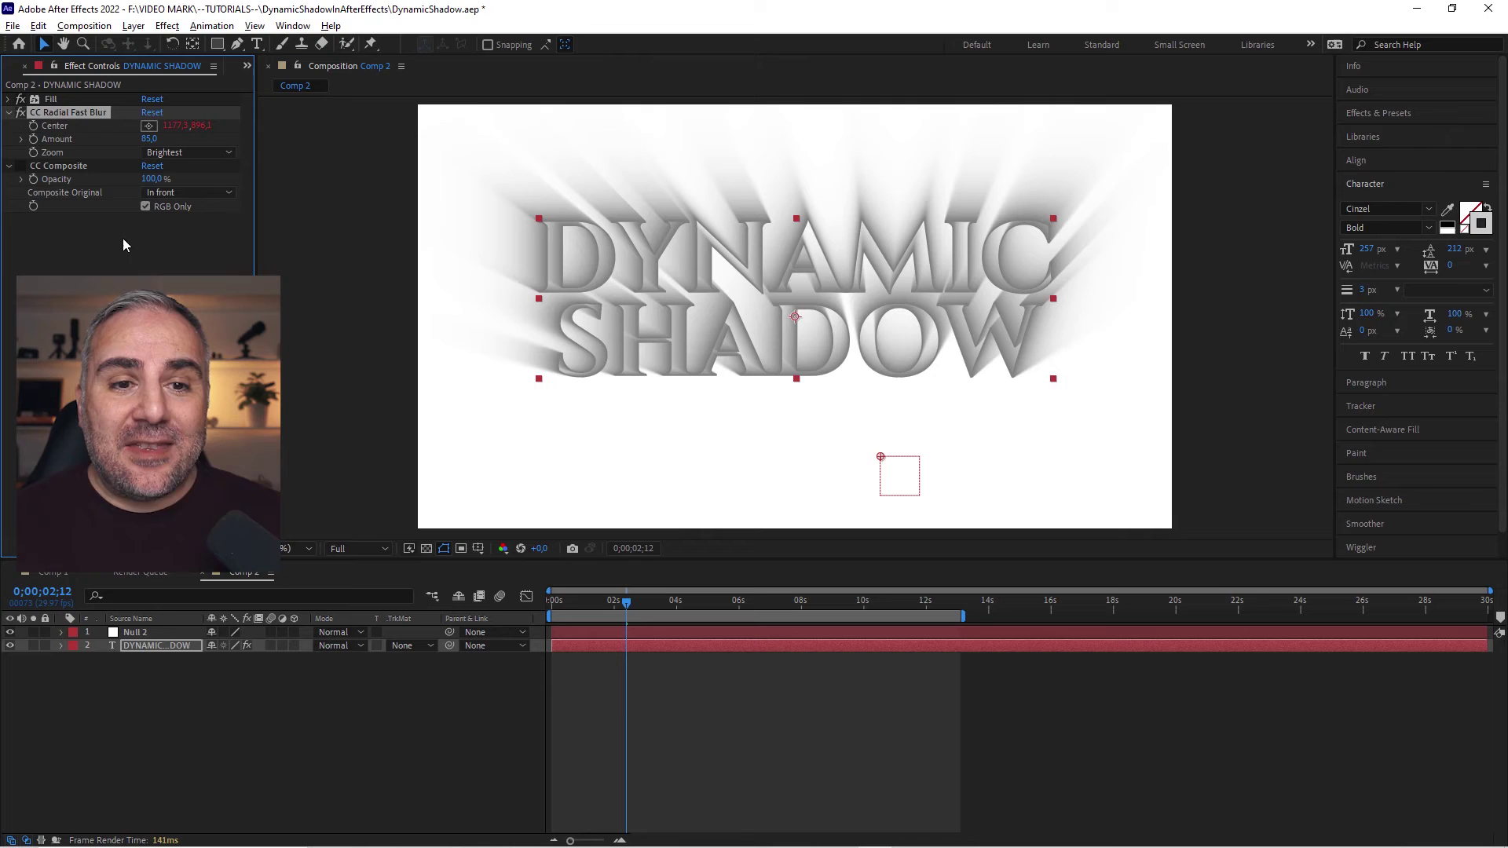
left_click(54, 166)
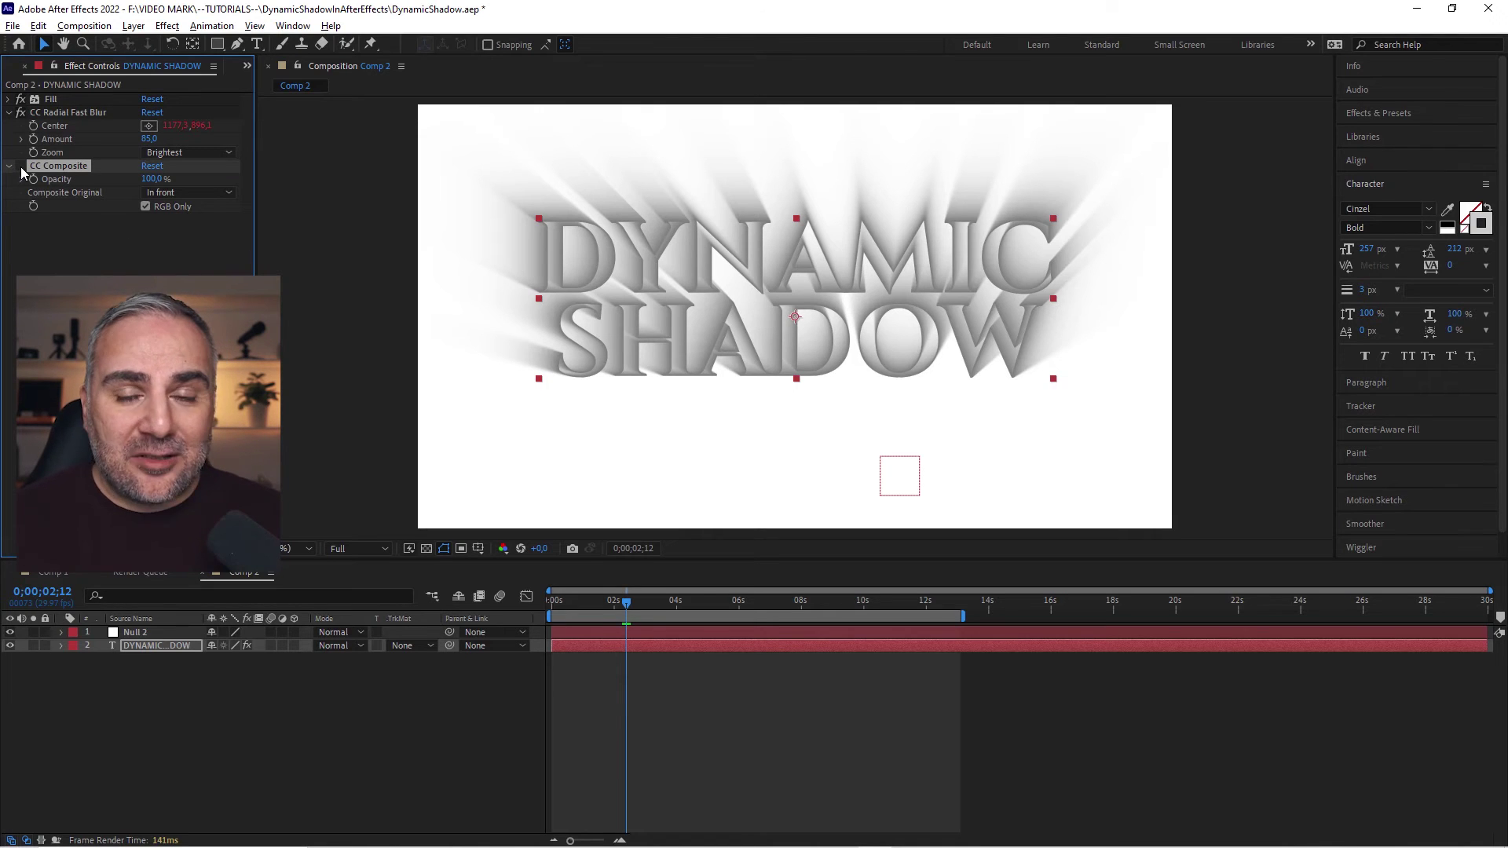
left_click(21, 166)
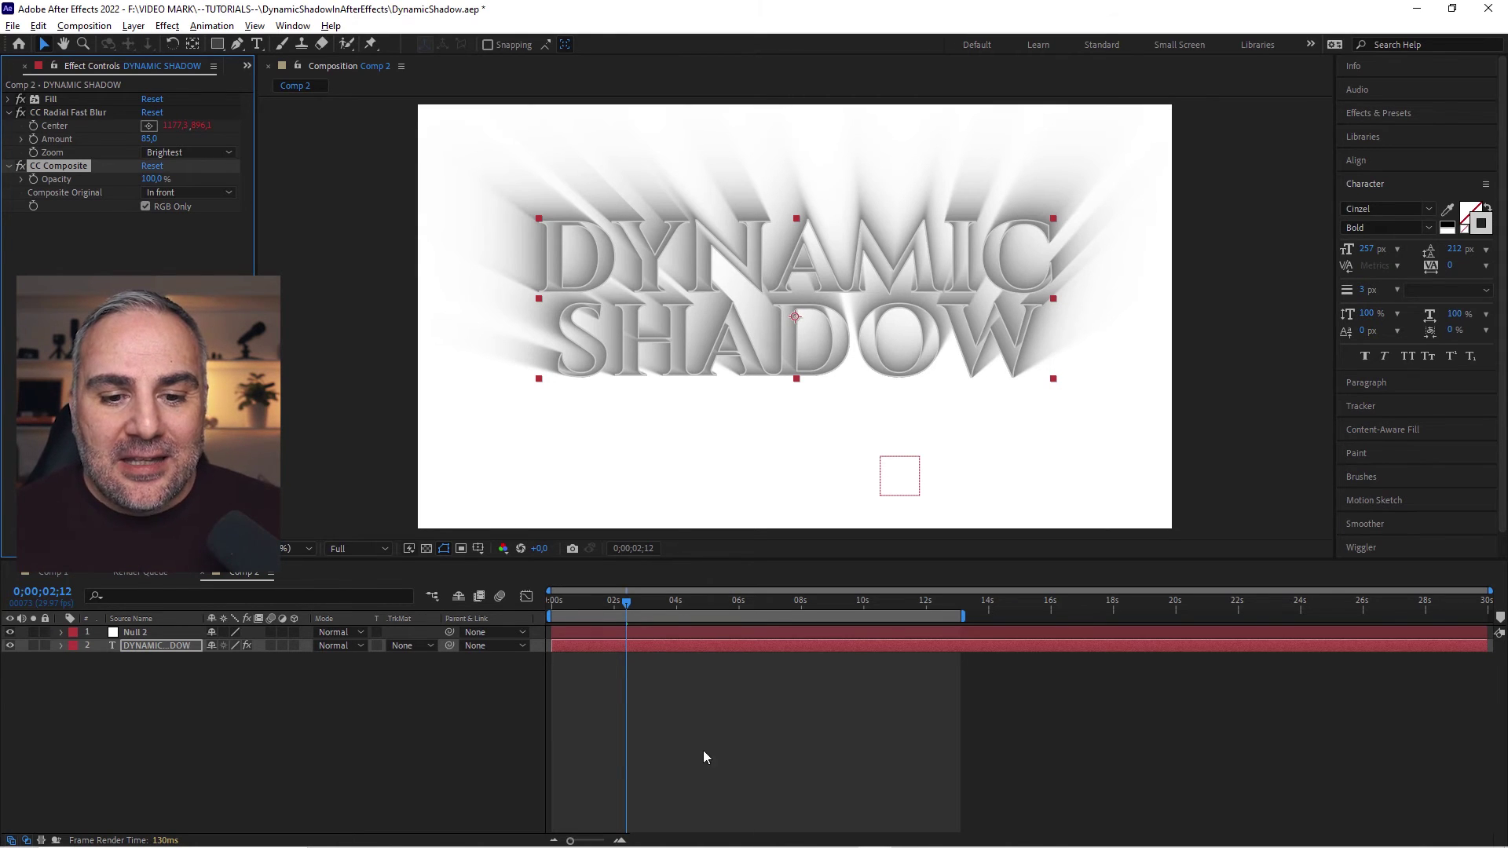
Step: Check later frames, change DYNAMIC to DRAMATIC in the text, then preview the animation
left_click(724, 724)
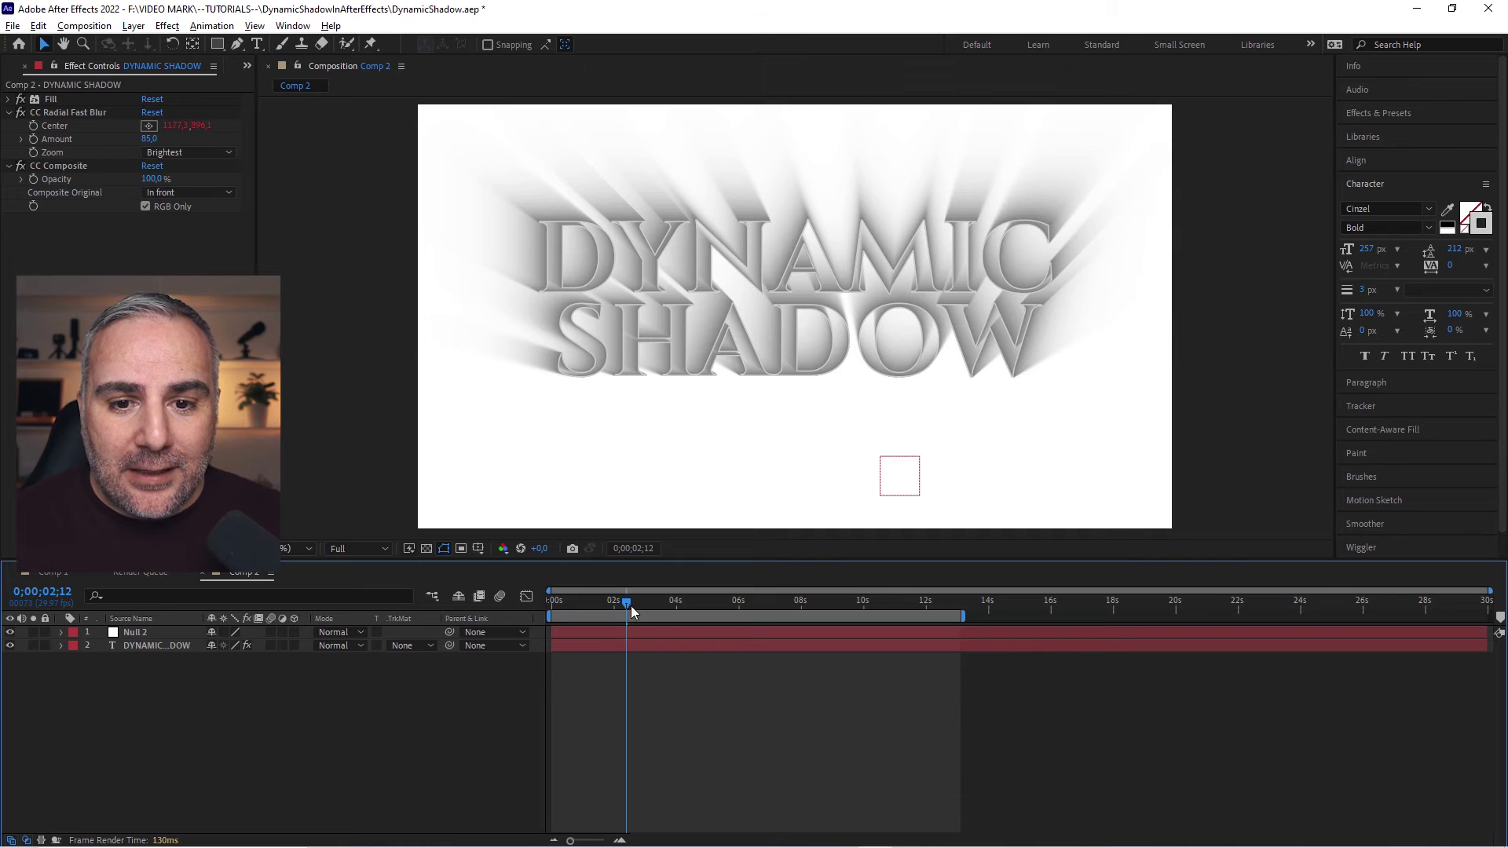
left_click_drag(632, 611, 683, 636)
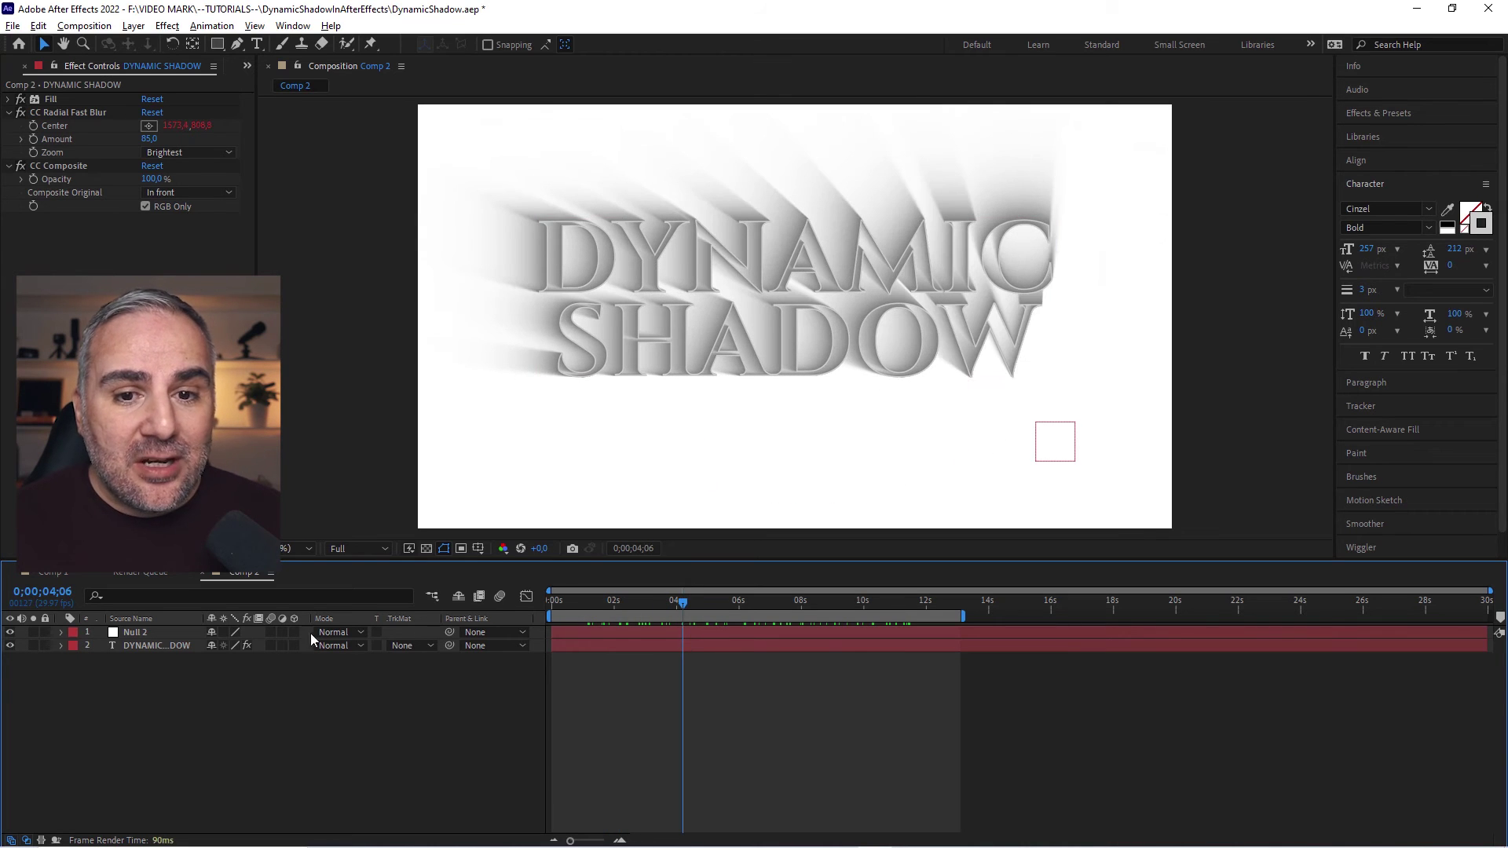
left_click(113, 648)
left_click(780, 259)
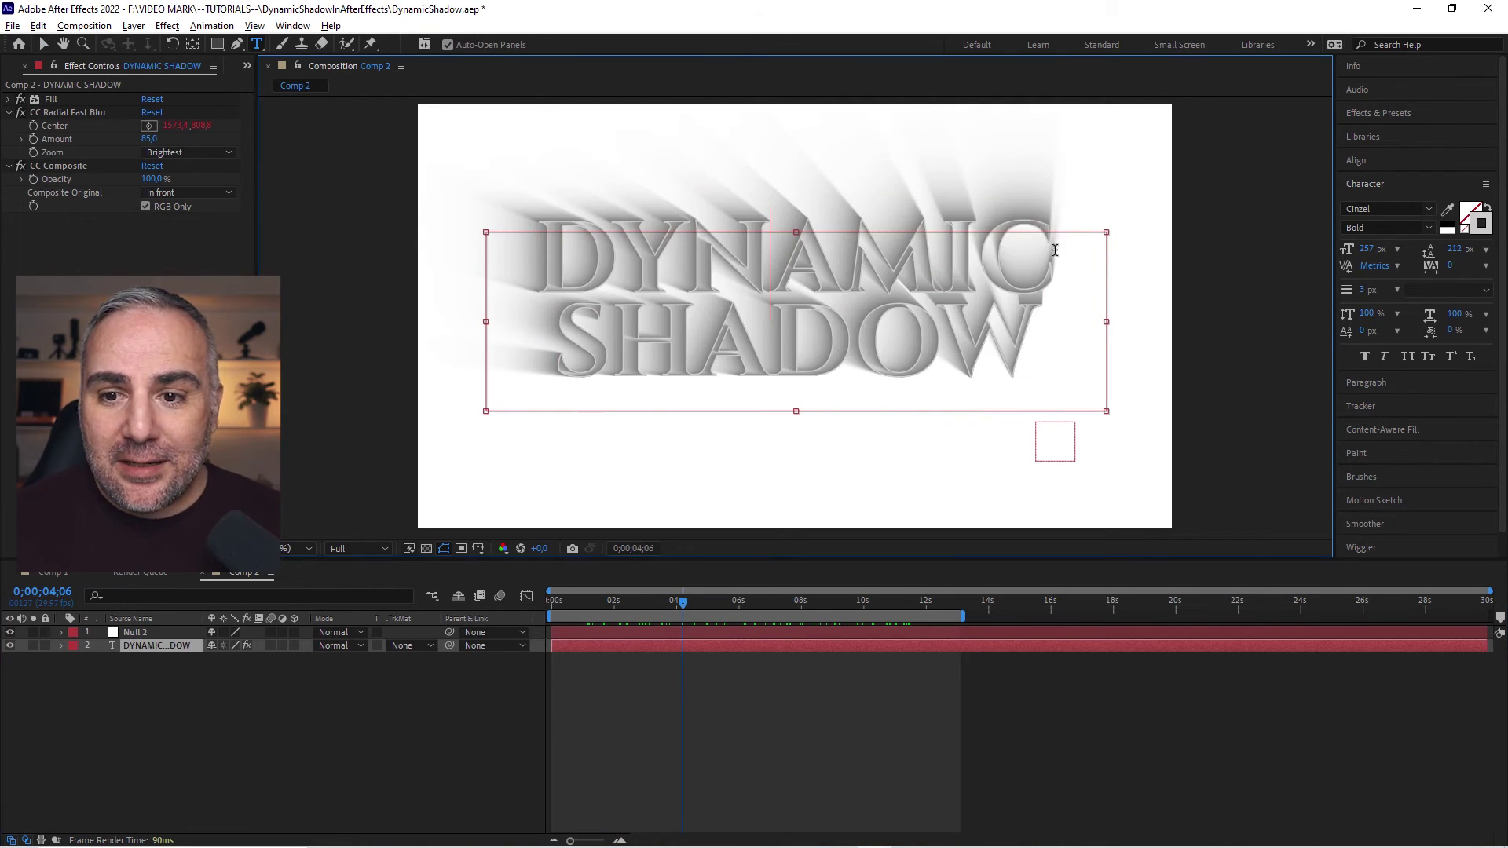
type("C")
left_click(851, 735)
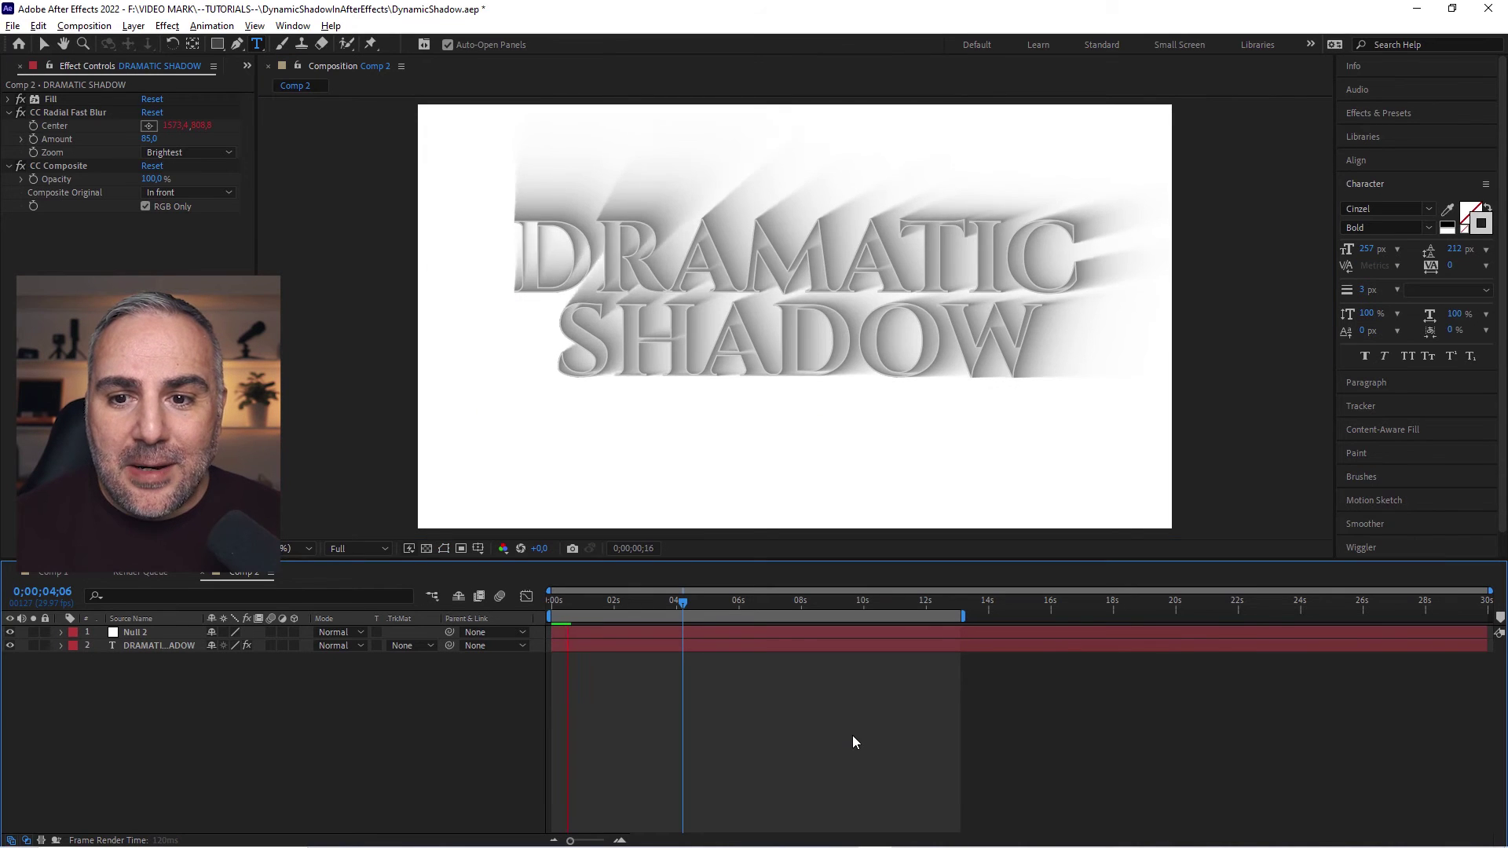
key("space")
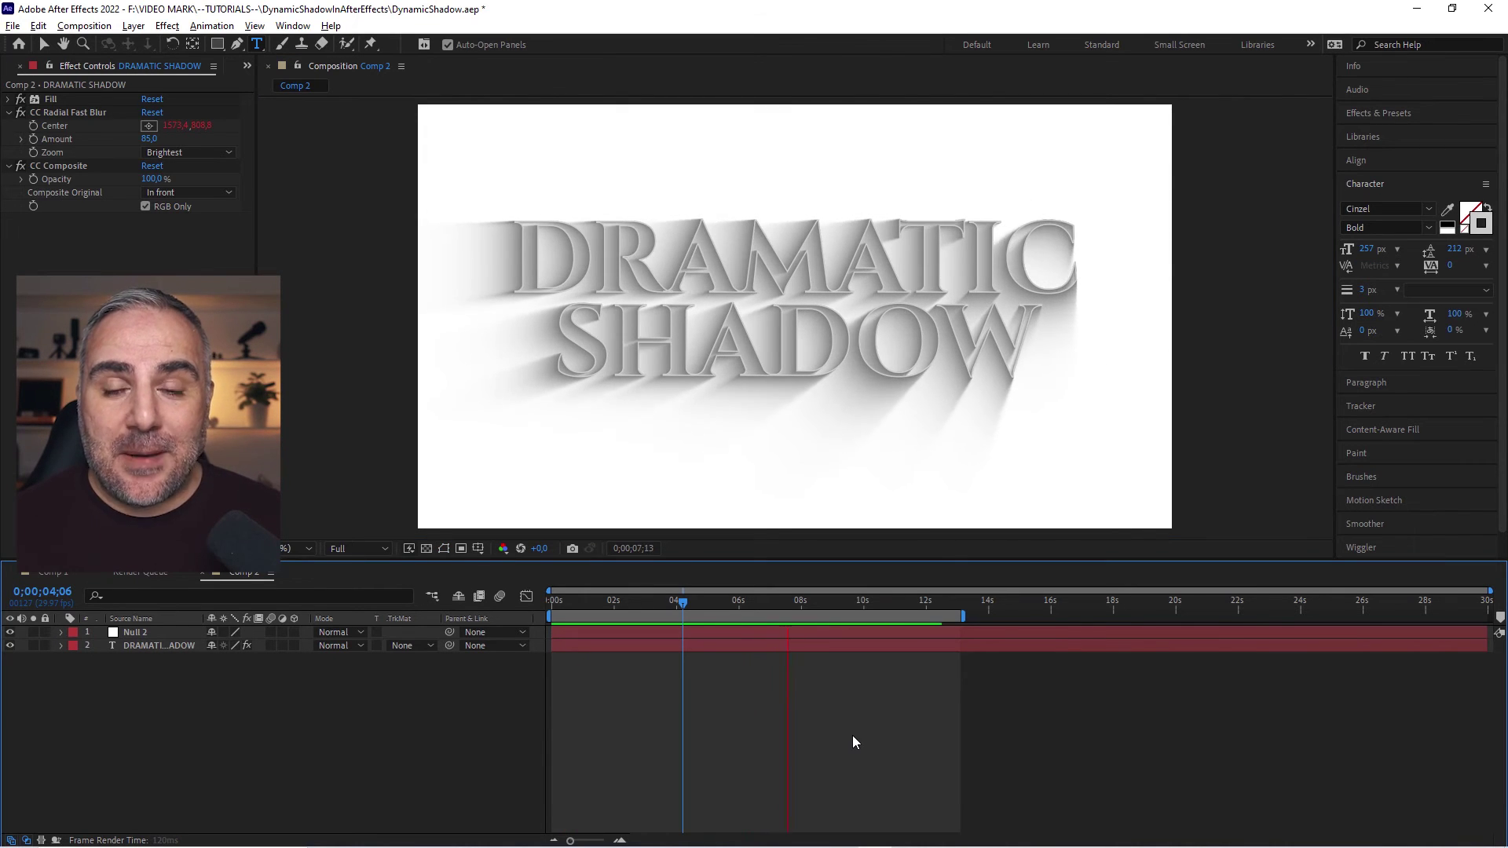